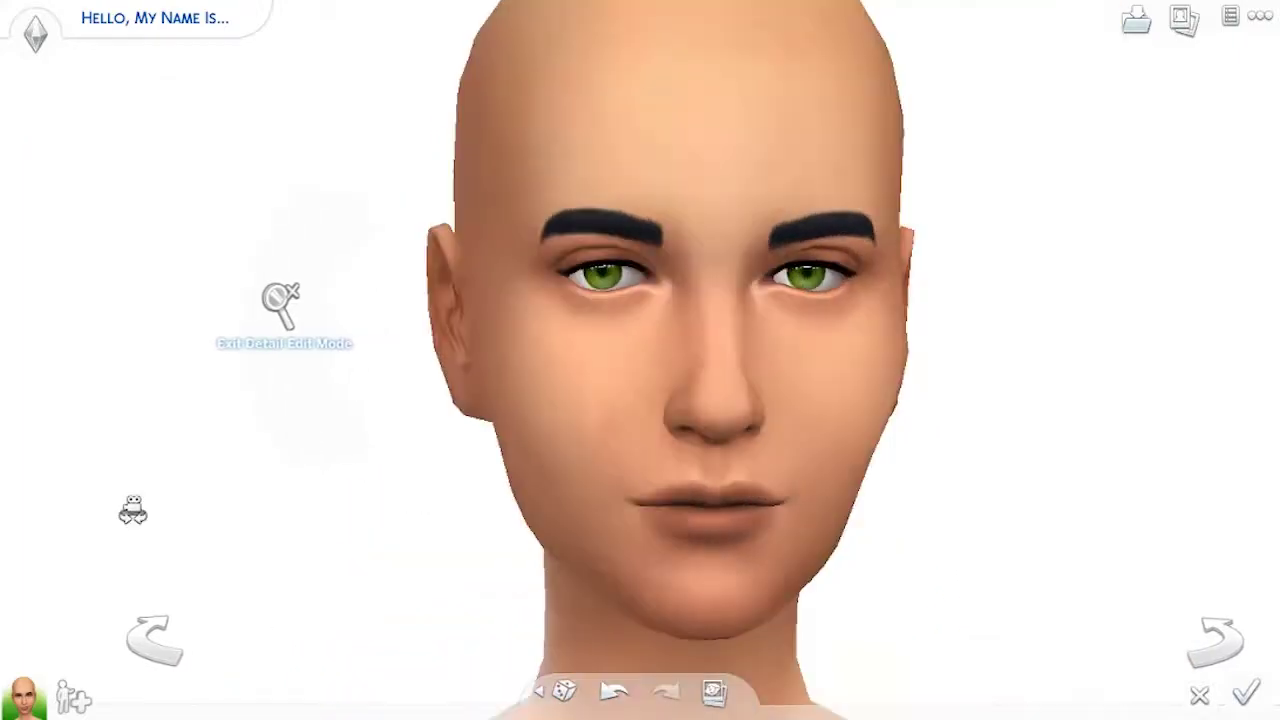
Exit detail editing and try several nose presets, choosing a slim one in the second-to-last row.
{"action": "left_click", "coordinate": [268, 314]}
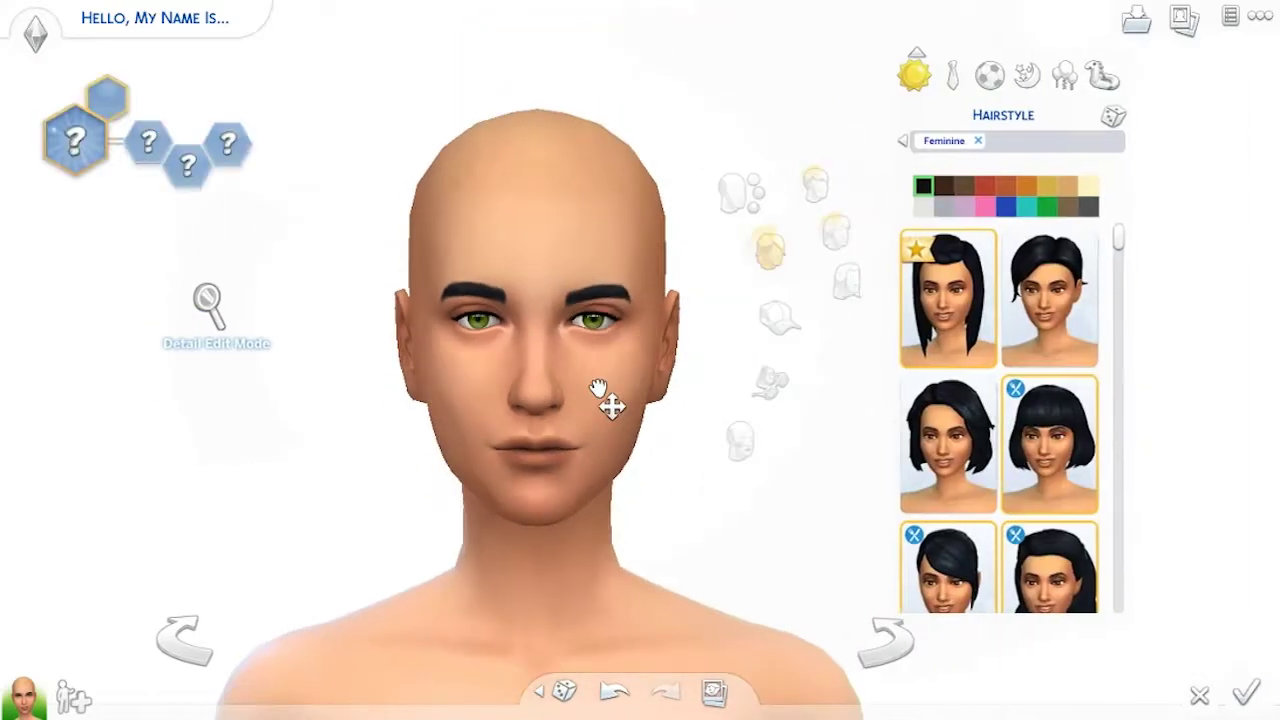
{"action": "left_click", "coordinate": [556, 388]}
{"action": "scroll", "coordinate": [1055, 345], "scroll_direction": "down", "scroll_amount": 1}
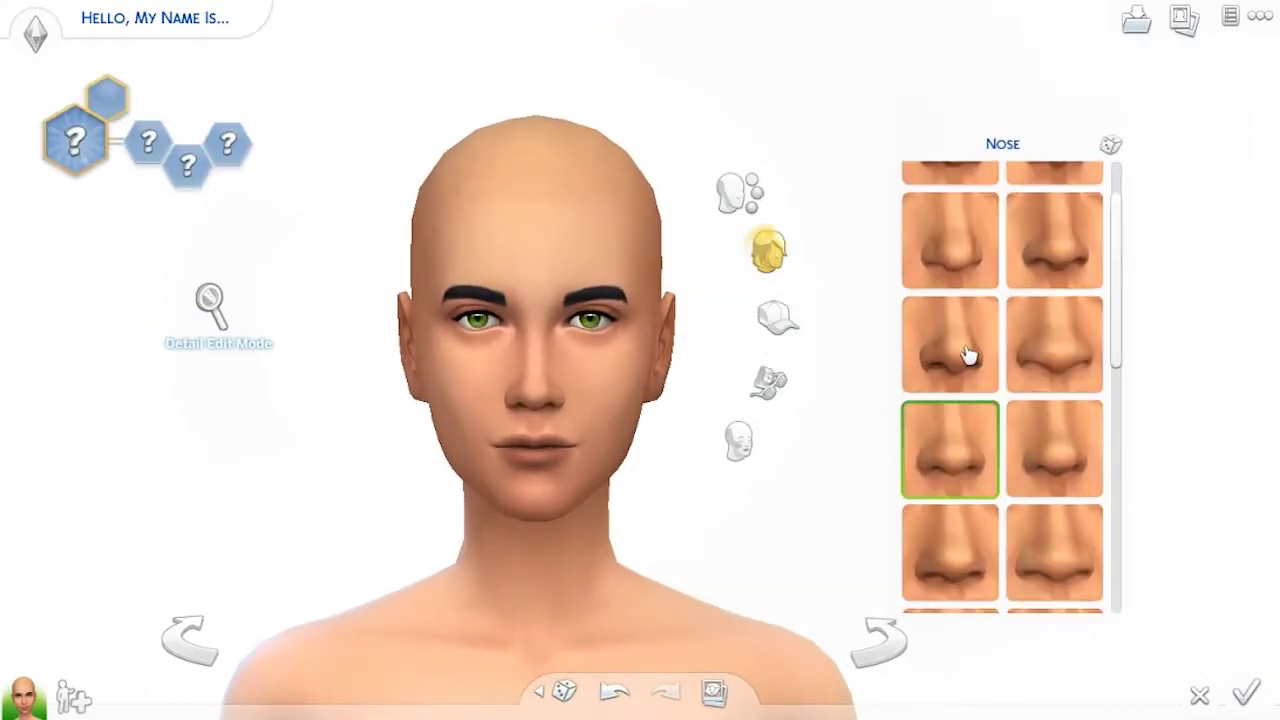
{"action": "scroll", "coordinate": [1040, 405], "scroll_direction": "down", "scroll_amount": 2}
{"action": "left_click", "coordinate": [1054, 405]}
{"action": "left_click", "coordinate": [1080, 524]}
{"action": "left_click", "coordinate": [958, 510]}
{"action": "scroll", "coordinate": [990, 530], "scroll_direction": "down", "scroll_amount": 2}
{"action": "left_click", "coordinate": [1054, 465]}
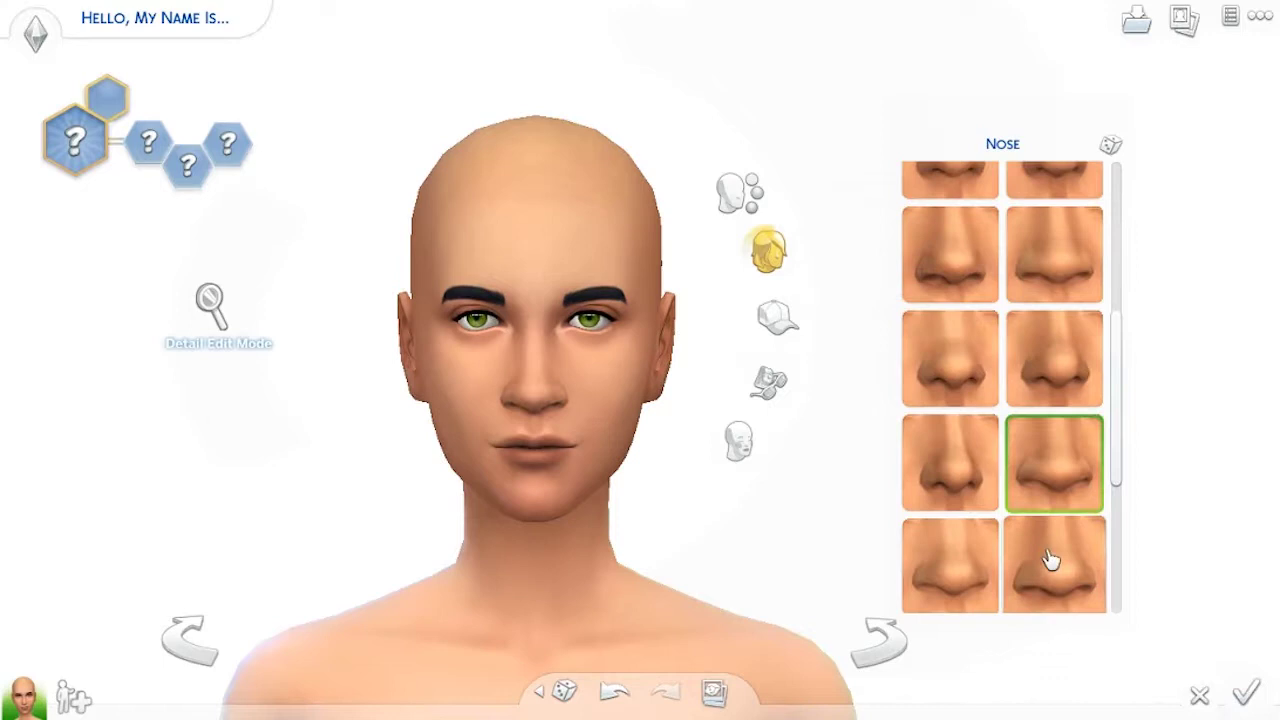
{"action": "left_click", "coordinate": [1051, 560]}
{"action": "scroll", "coordinate": [1040, 550], "scroll_direction": "down", "scroll_amount": 3}
{"action": "scroll", "coordinate": [1024, 534], "scroll_direction": "down", "scroll_amount": 1}
{"action": "left_click", "coordinate": [977, 433]}
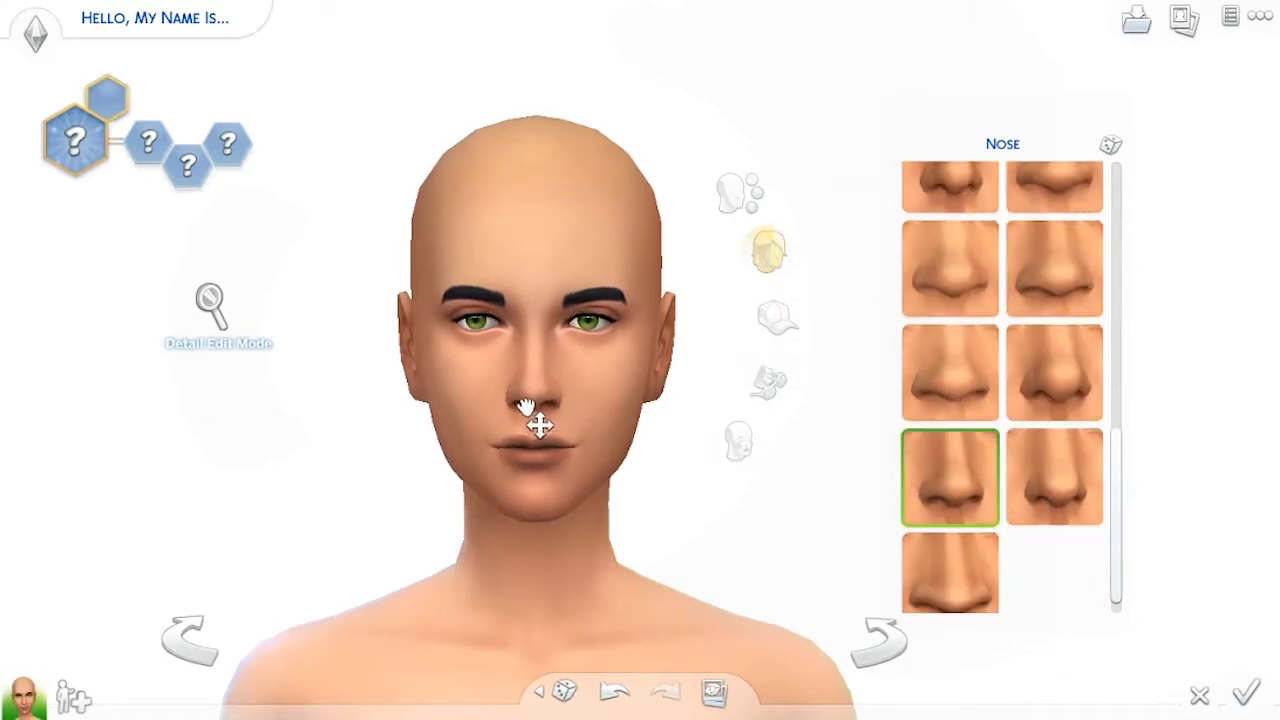
Remove the Sim's eyebrows by choosing the bare-brow option.
{"action": "left_click", "coordinate": [735, 201]}
{"action": "left_click", "coordinate": [594, 299]}
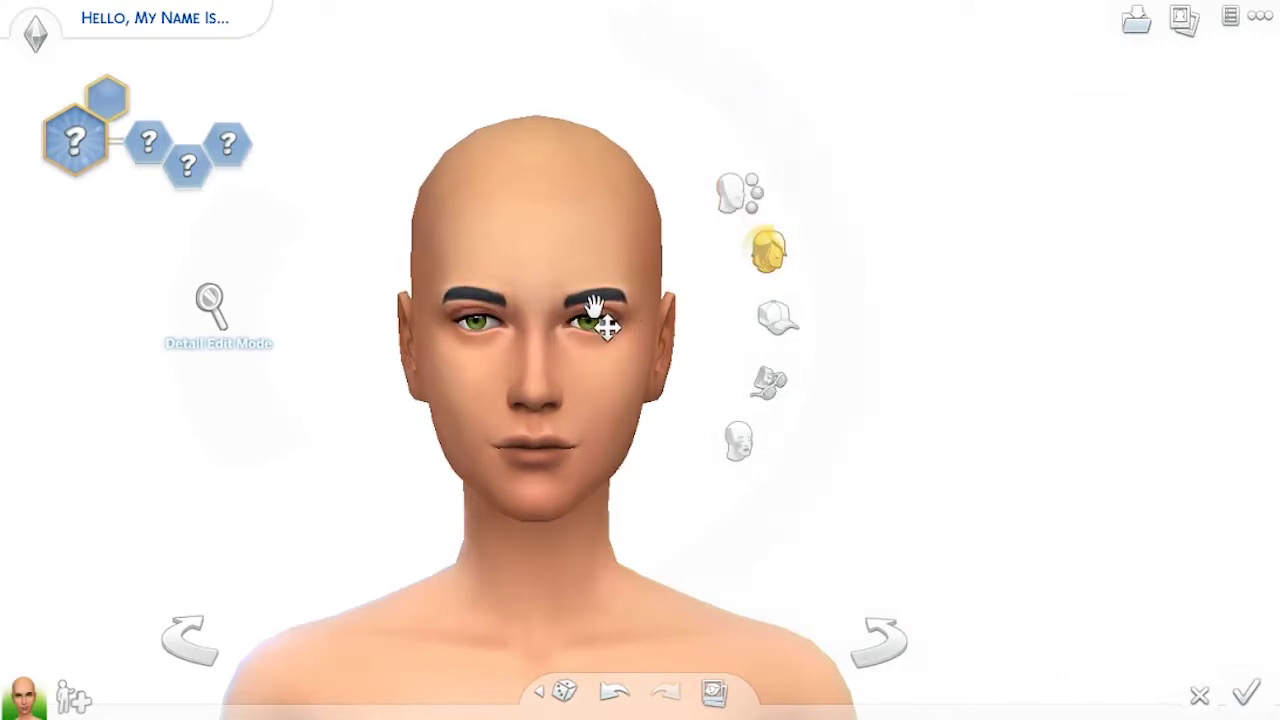
{"action": "scroll", "coordinate": [1040, 335], "scroll_direction": "down", "scroll_amount": 4}
{"action": "scroll", "coordinate": [1022, 355], "scroll_direction": "down", "scroll_amount": 6}
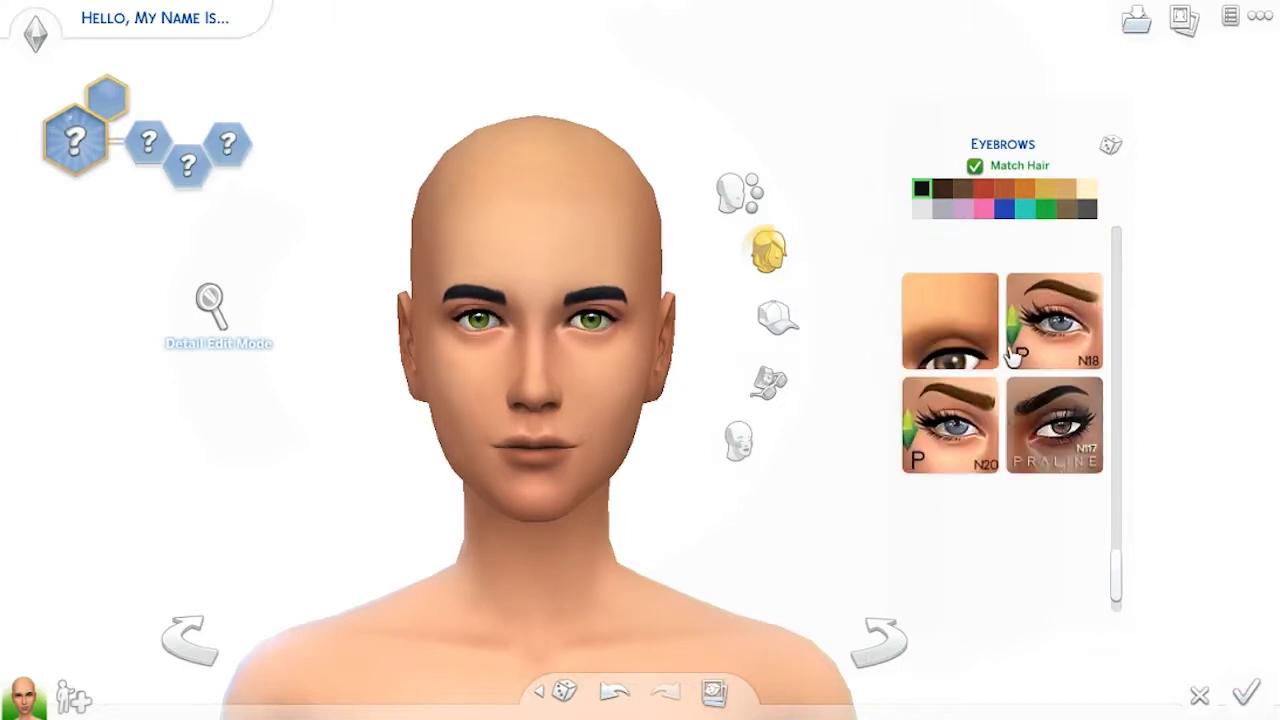
{"action": "left_click", "coordinate": [968, 362]}
Try the custom black skin tone, and set the skin tone to the custom pure white.
{"action": "left_click", "coordinate": [595, 190]}
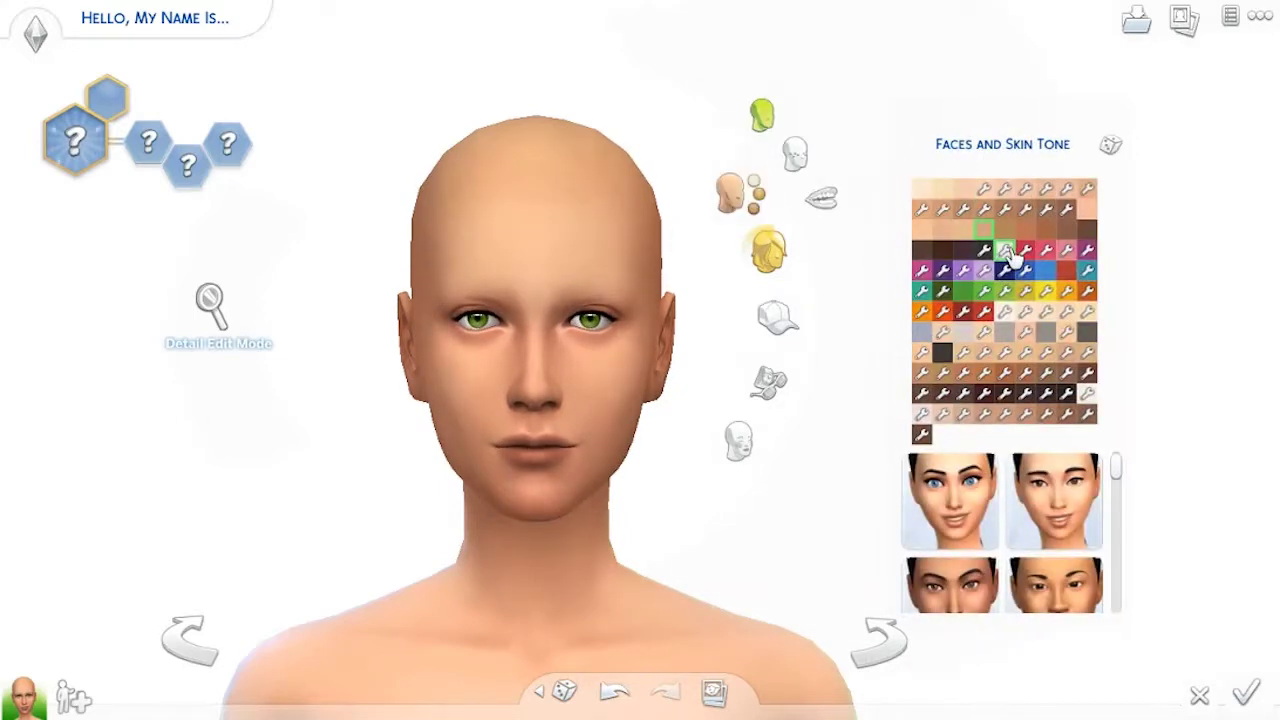
{"action": "left_click", "coordinate": [1012, 254]}
{"action": "left_click", "coordinate": [985, 251]}
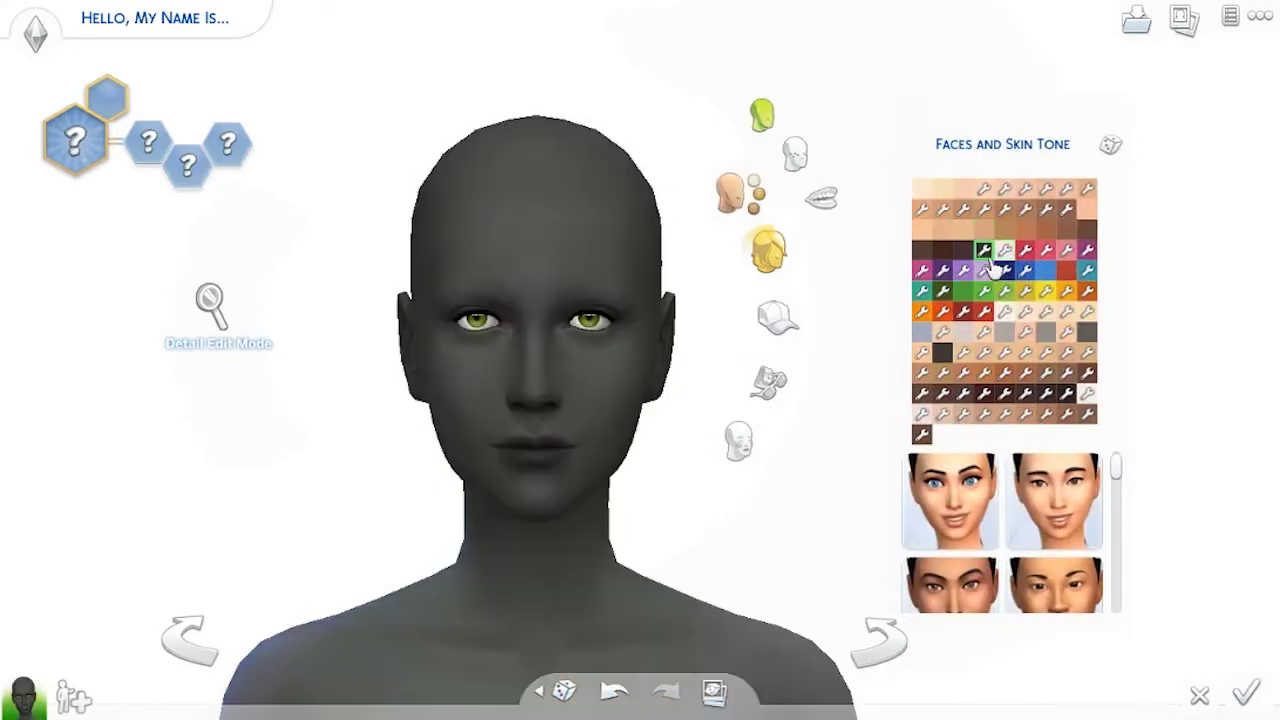
{"action": "left_click", "coordinate": [1003, 252]}
{"action": "left_click", "coordinate": [797, 155]}
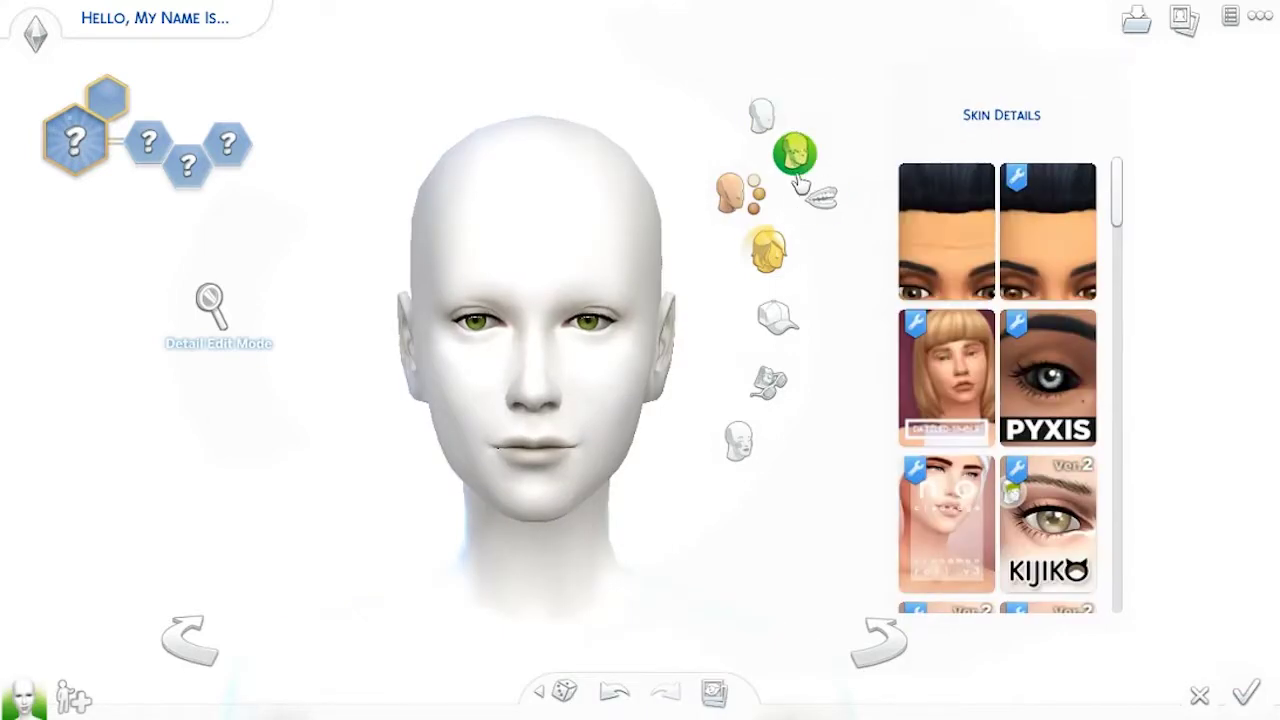
{"action": "scroll", "coordinate": [1098, 338], "scroll_direction": "down", "scroll_amount": 15}
{"action": "scroll", "coordinate": [1082, 400], "scroll_direction": "down", "scroll_amount": 5}
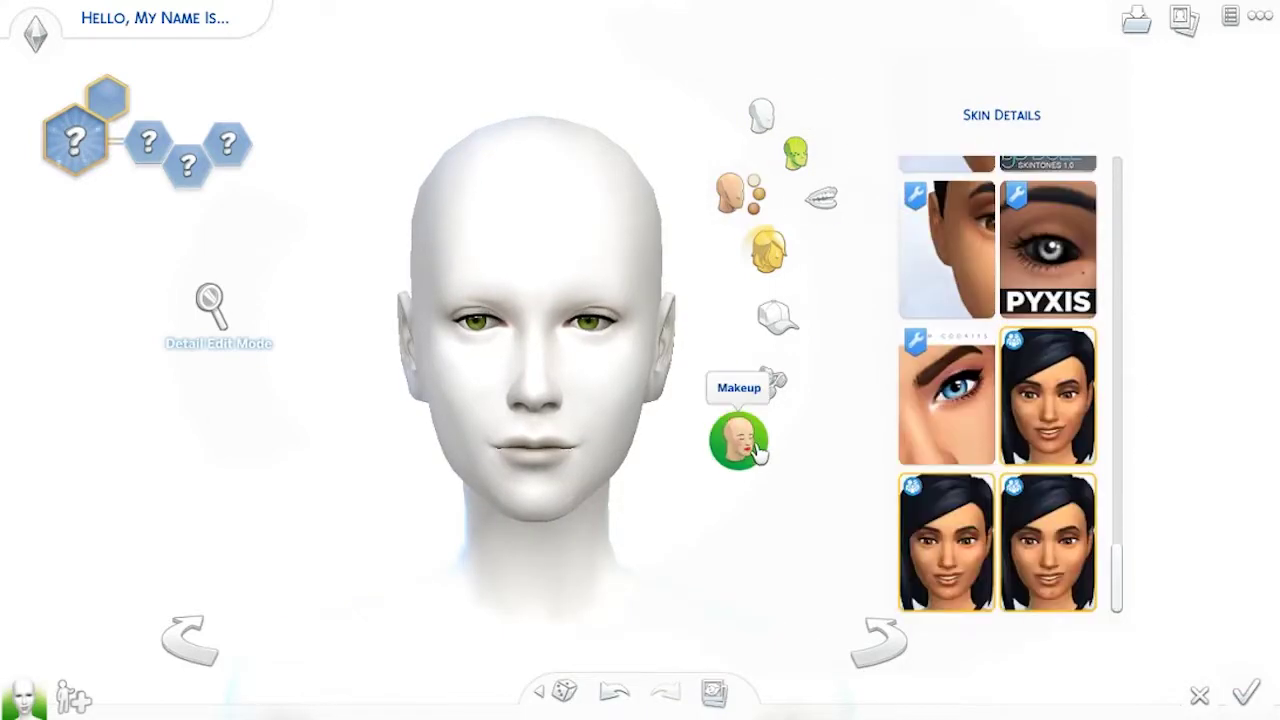
{"action": "left_click", "coordinate": [769, 383]}
{"action": "scroll", "coordinate": [966, 437], "scroll_direction": "down", "scroll_amount": 5}
Apply the custom skull face paint in its black swatch.
{"action": "left_click", "coordinate": [742, 446]}
{"action": "left_click", "coordinate": [798, 553]}
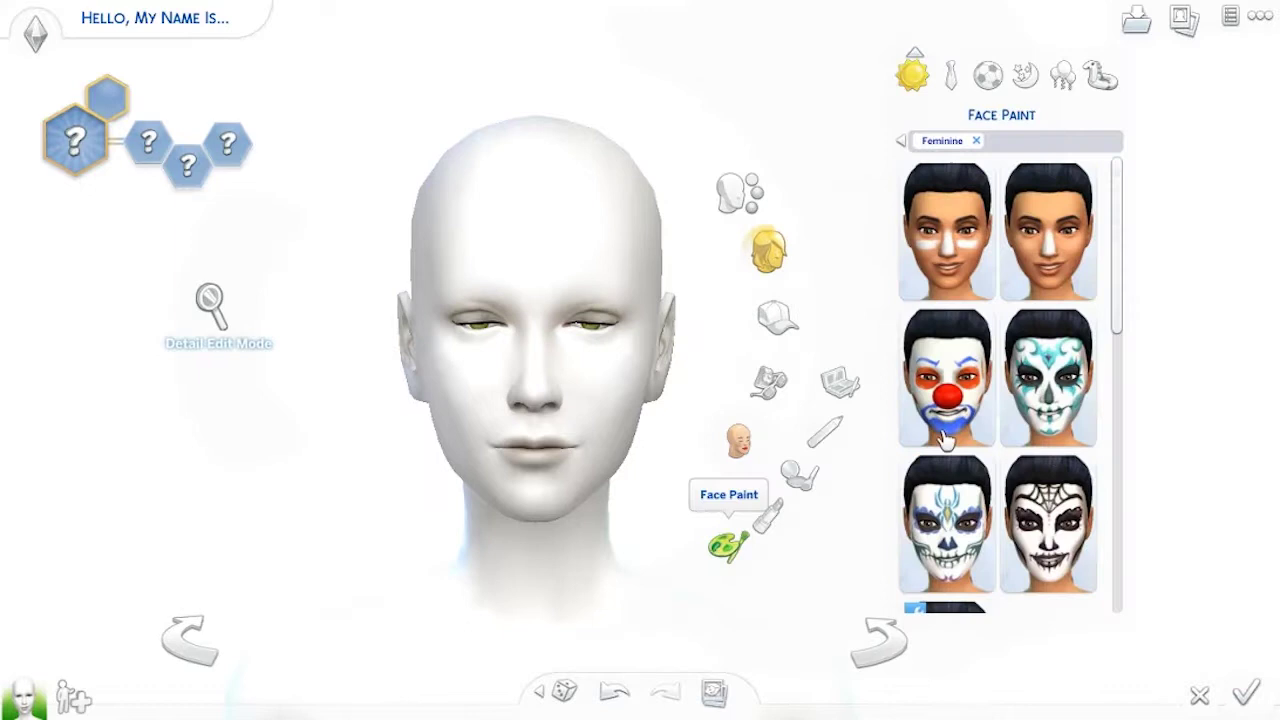
{"action": "scroll", "coordinate": [1000, 432], "scroll_direction": "down", "scroll_amount": 10}
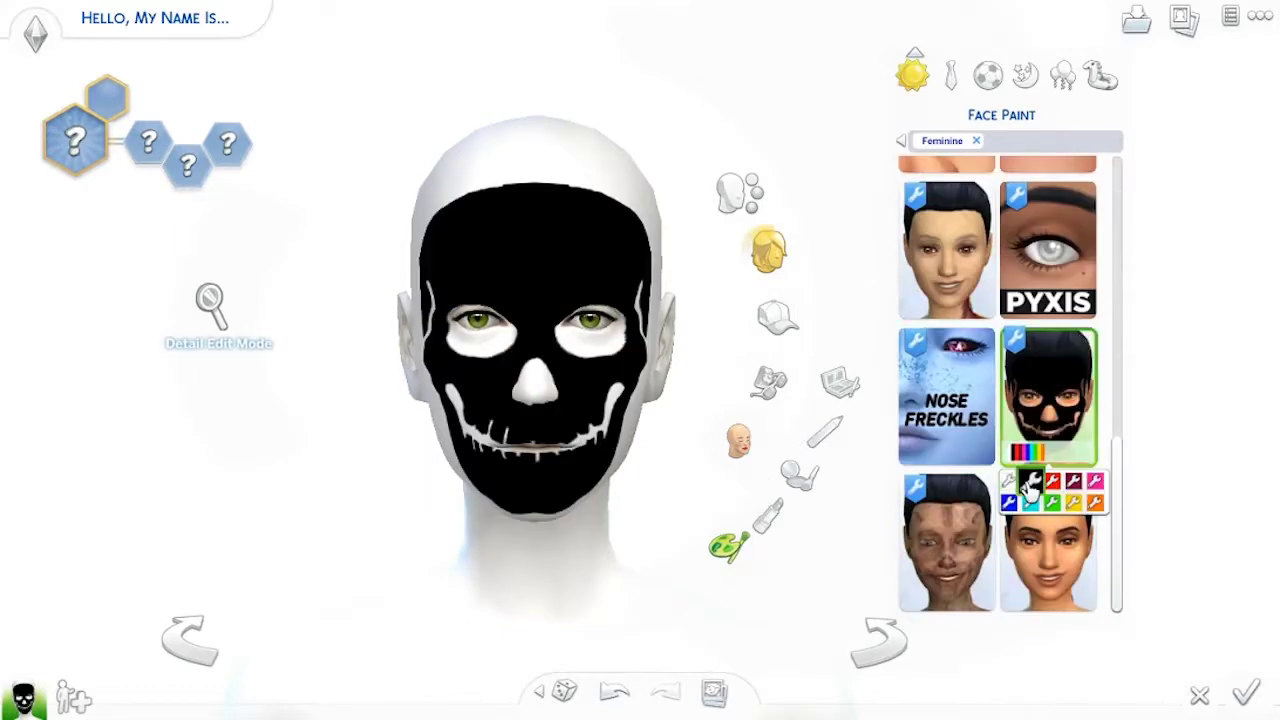
Sculpt the forehead, ears, jaw, mouth, cheeks and chin directly on the head.
{"action": "left_click", "coordinate": [528, 223]}
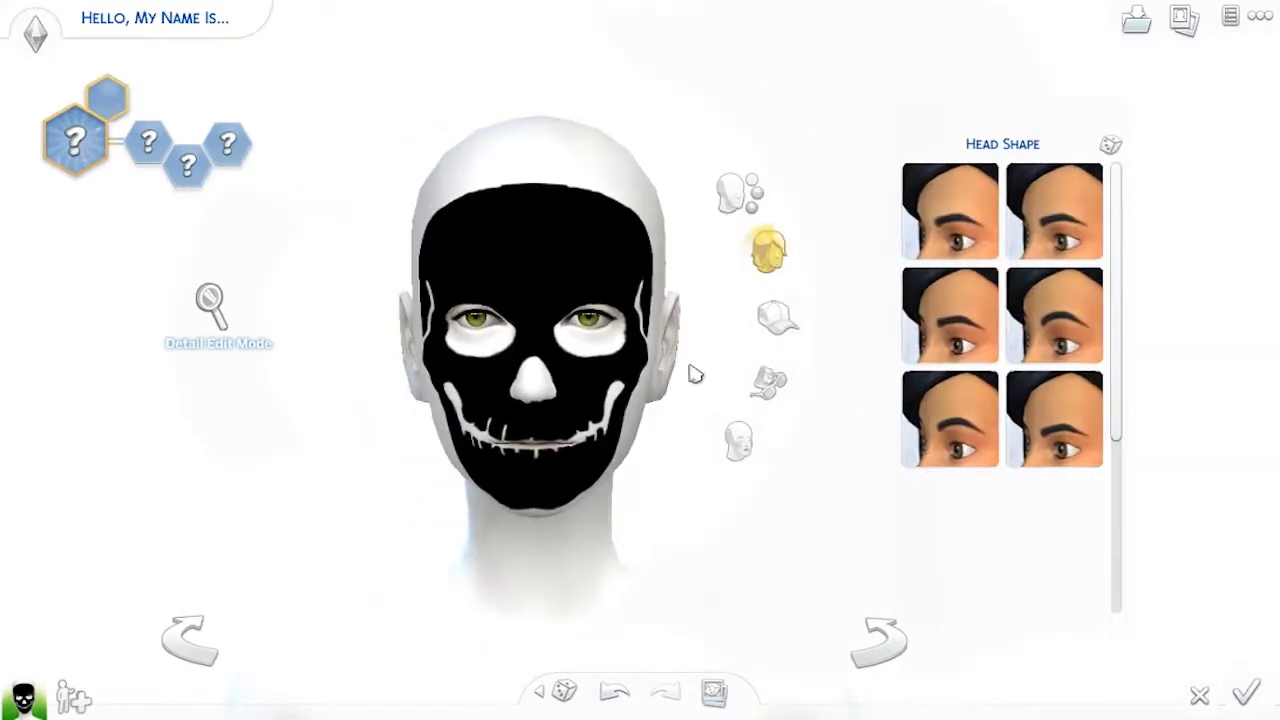
{"action": "left_click", "coordinate": [662, 343]}
{"action": "left_click", "coordinate": [643, 413]}
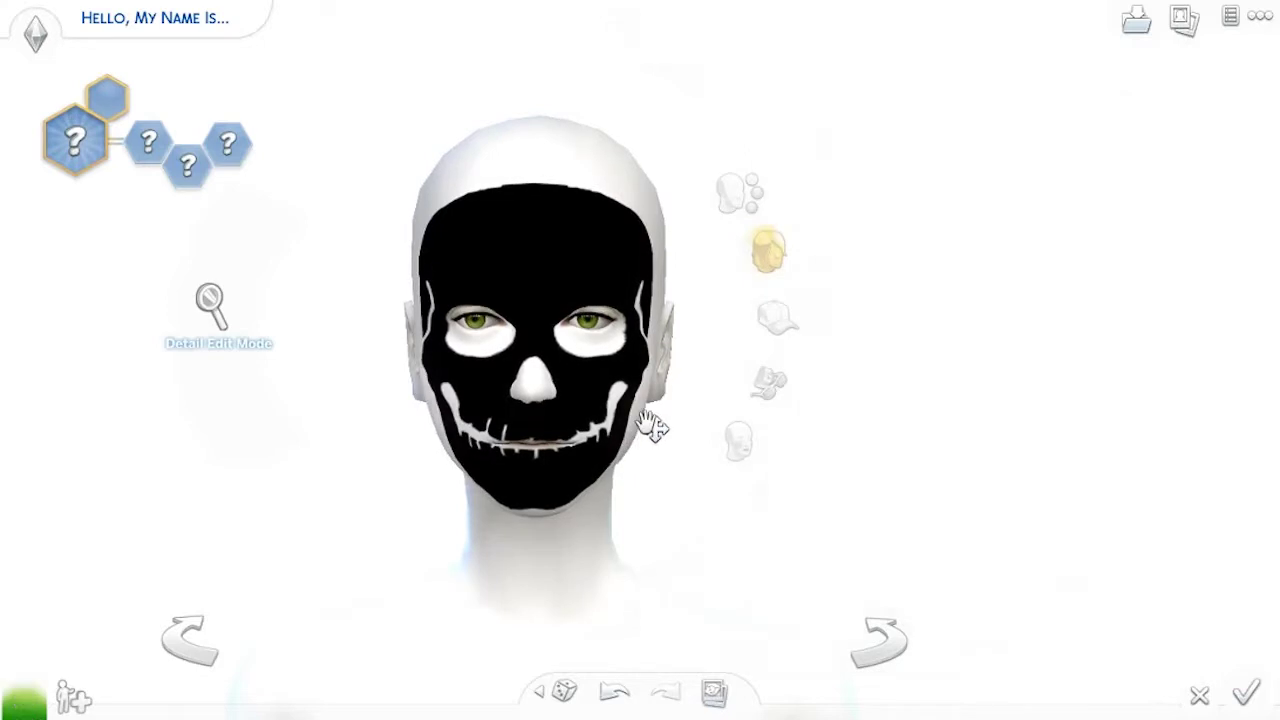
{"action": "left_click", "coordinate": [528, 438]}
{"action": "left_click", "coordinate": [606, 406]}
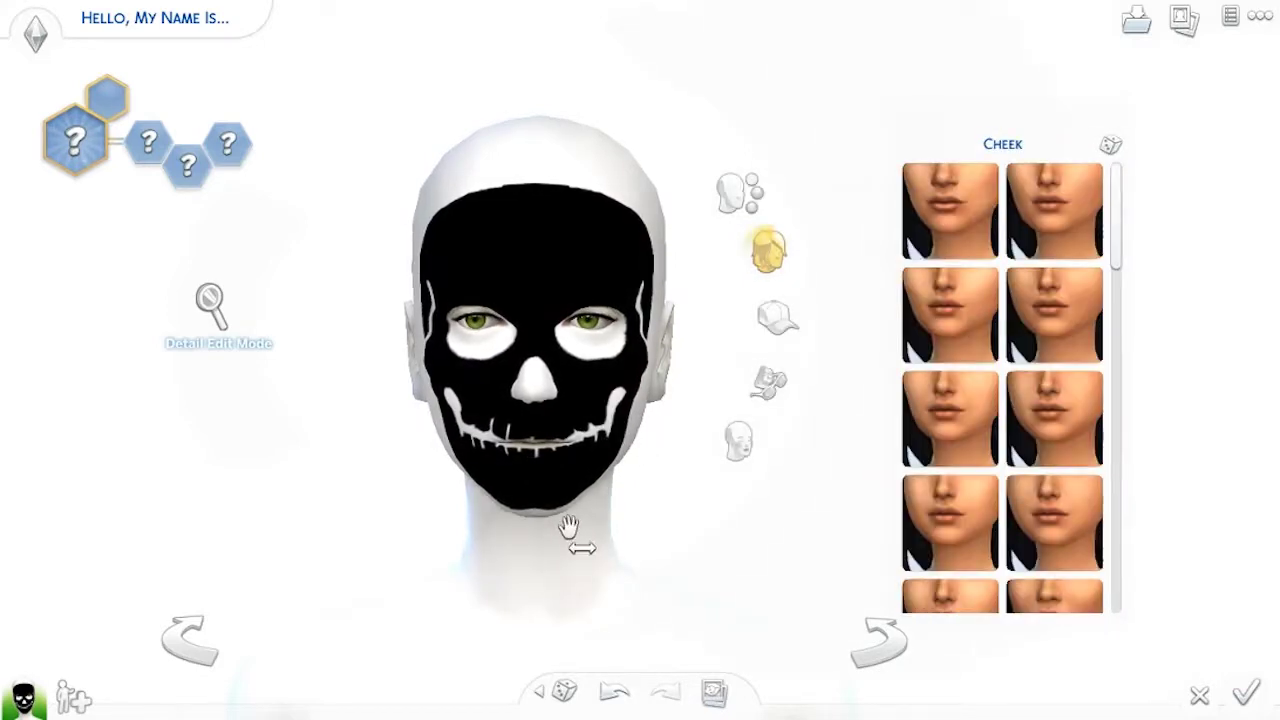
{"action": "left_click", "coordinate": [555, 515]}
Set the eye colour to the custom white swatch.
{"action": "left_click", "coordinate": [590, 330]}
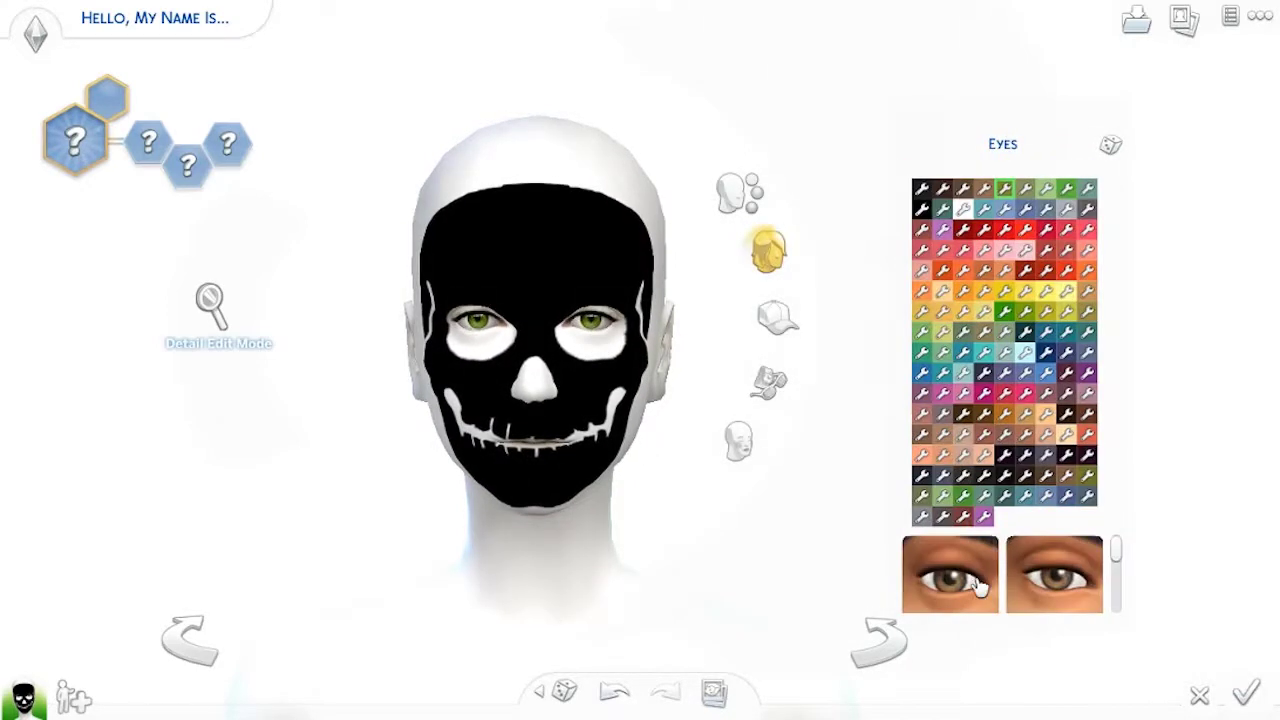
{"action": "scroll", "coordinate": [978, 585], "scroll_direction": "down", "scroll_amount": 4}
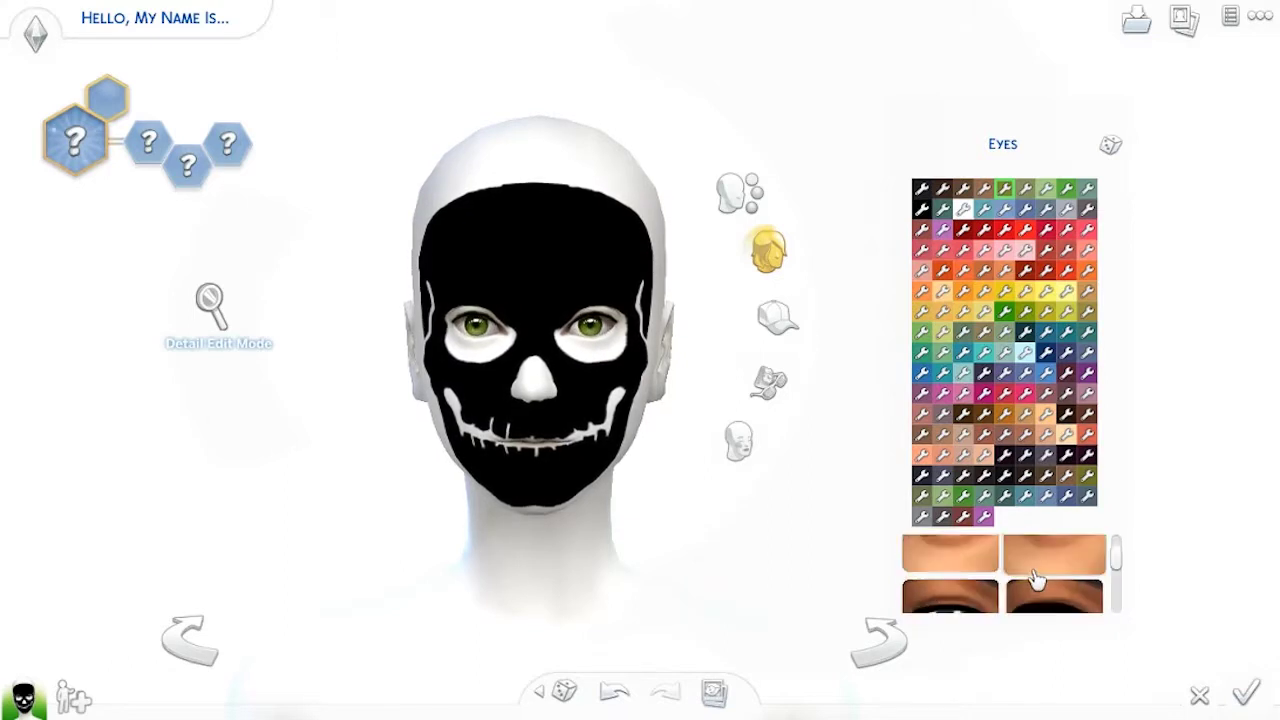
{"action": "left_click", "coordinate": [963, 212]}
Adjust the shape of the nose and turn the head to view it in profile.
{"action": "left_click_drag", "start_coordinate": [640, 165], "coordinate": [711, 265]}
{"action": "left_click", "coordinate": [602, 398]}
{"action": "left_click_drag", "start_coordinate": [715, 440], "coordinate": [606, 460]}
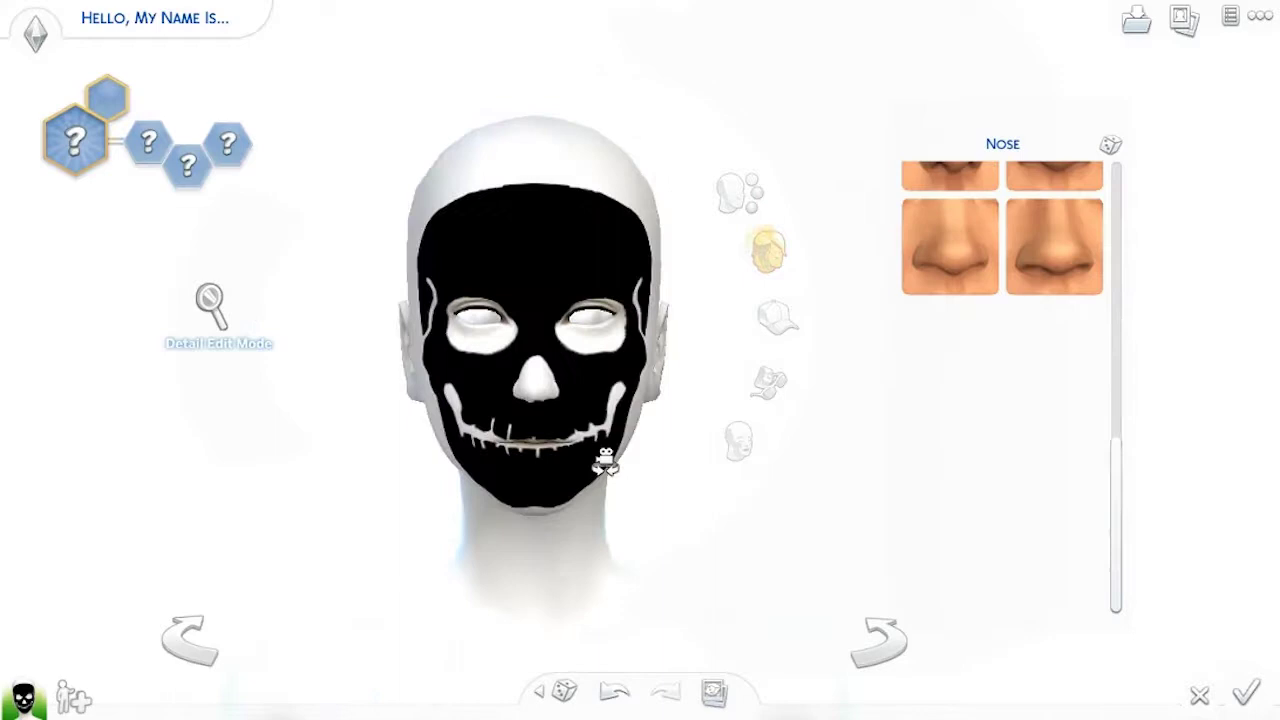
{"action": "left_click_drag", "start_coordinate": [900, 466], "coordinate": [740, 456]}
Refine the chin and cheeks in profile, and adjust the forehead and eyes from the front.
{"action": "left_click", "coordinate": [488, 490]}
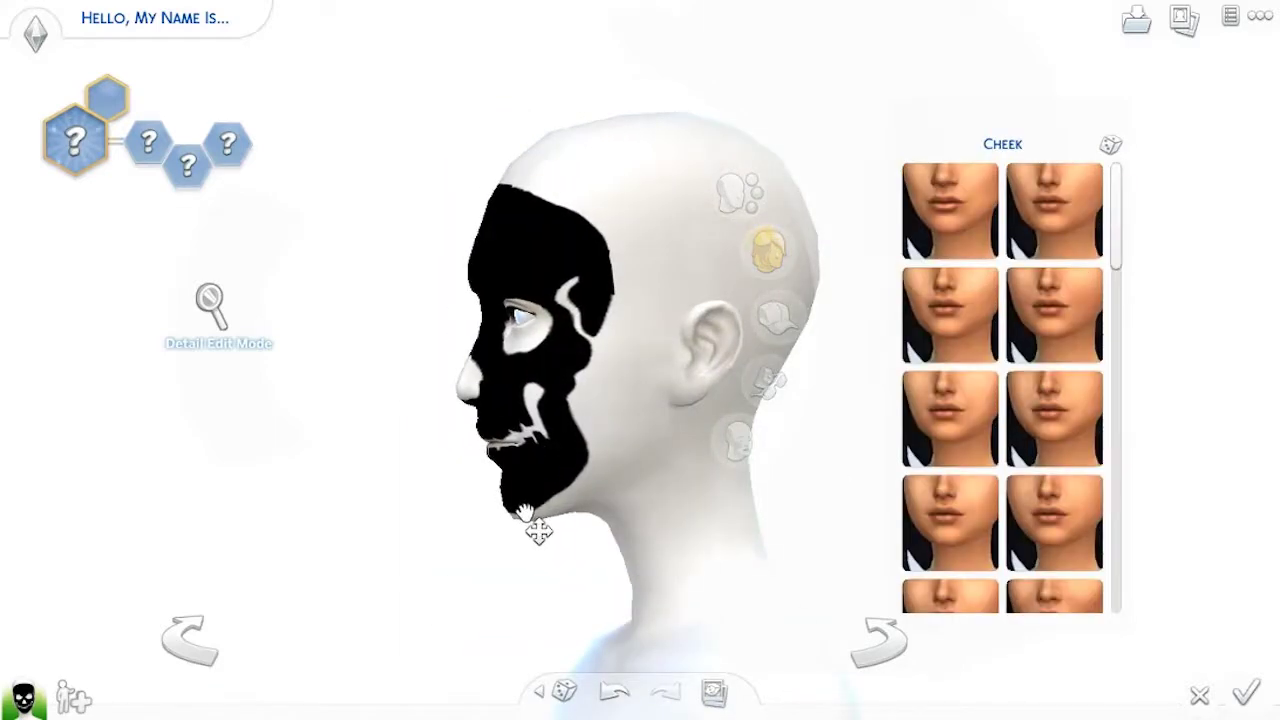
{"action": "left_click", "coordinate": [526, 515]}
{"action": "left_click", "coordinate": [605, 404]}
{"action": "left_click_drag", "start_coordinate": [318, 458], "coordinate": [404, 460]}
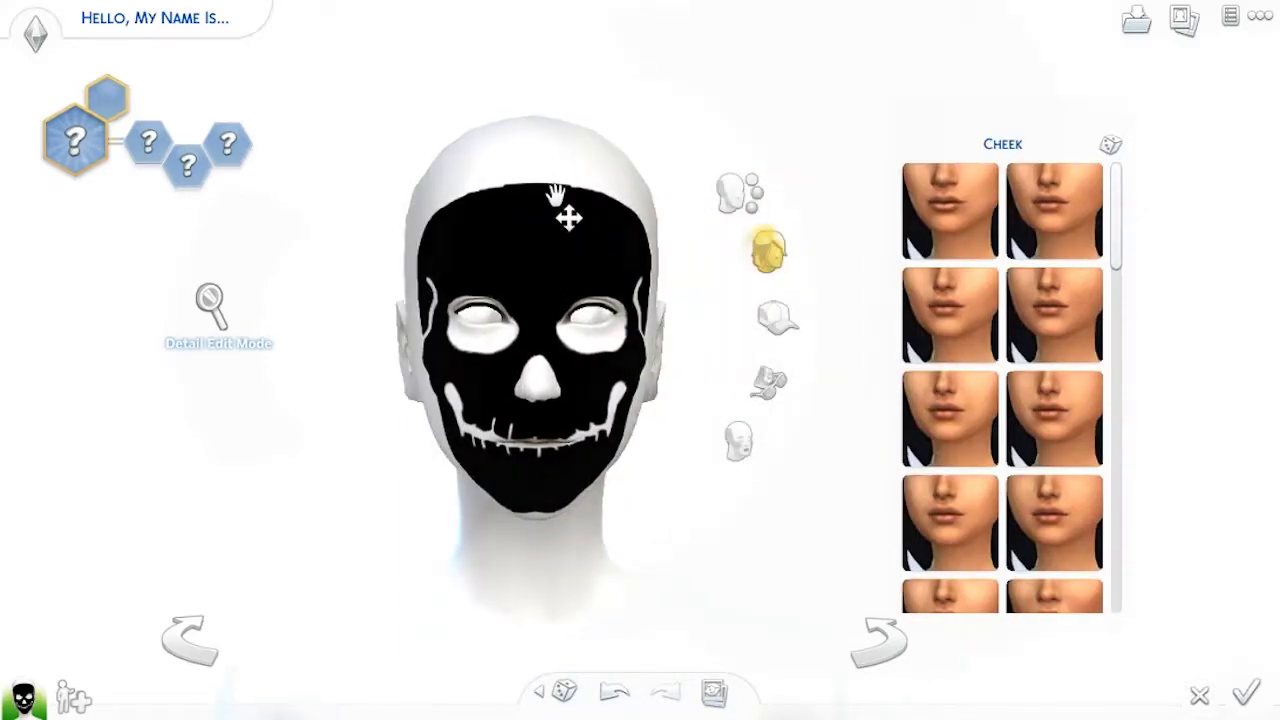
{"action": "left_click", "coordinate": [558, 198]}
{"action": "left_click", "coordinate": [591, 330]}
Try several standard and custom eyeliner styles and apply a thin winged eyeliner.
{"action": "left_click", "coordinate": [739, 442]}
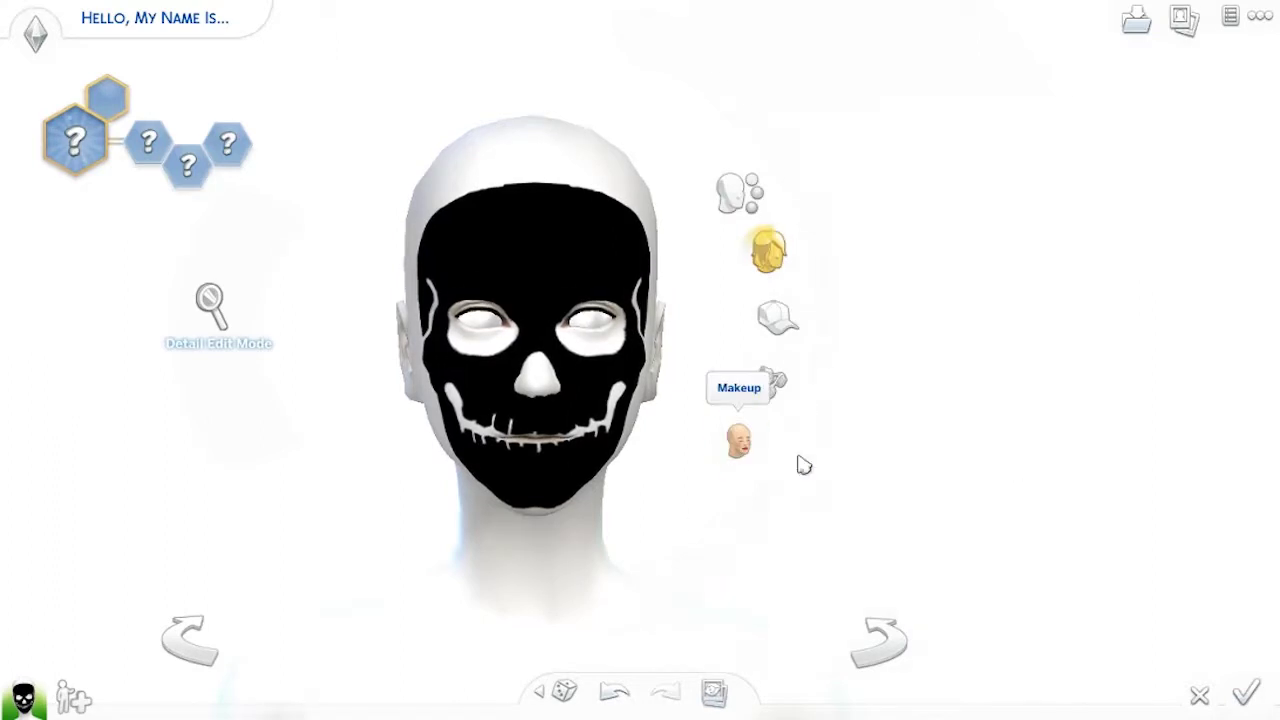
{"action": "left_click", "coordinate": [822, 432]}
{"action": "scroll", "coordinate": [1102, 432], "scroll_direction": "down", "scroll_amount": 5}
{"action": "scroll", "coordinate": [1100, 420], "scroll_direction": "up", "scroll_amount": 2}
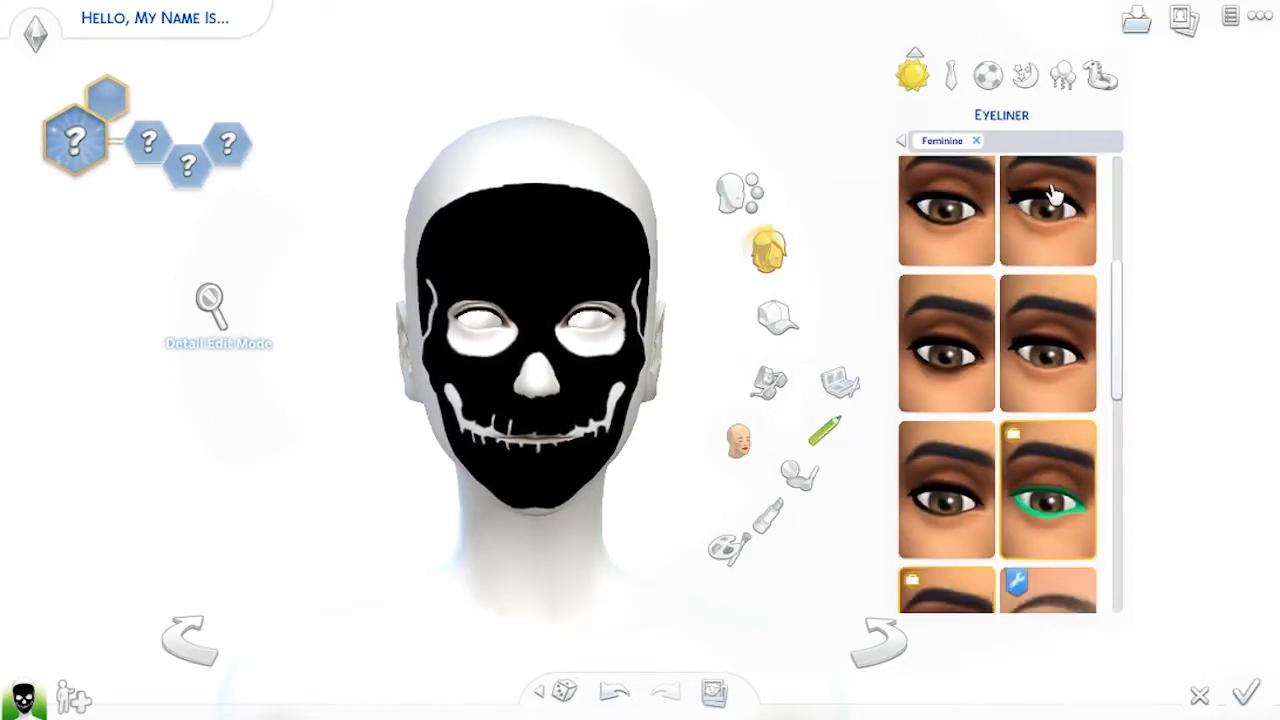
{"action": "left_click", "coordinate": [1040, 142]}
{"action": "left_click", "coordinate": [903, 142]}
{"action": "scroll", "coordinate": [1022, 364], "scroll_direction": "down", "scroll_amount": 6}
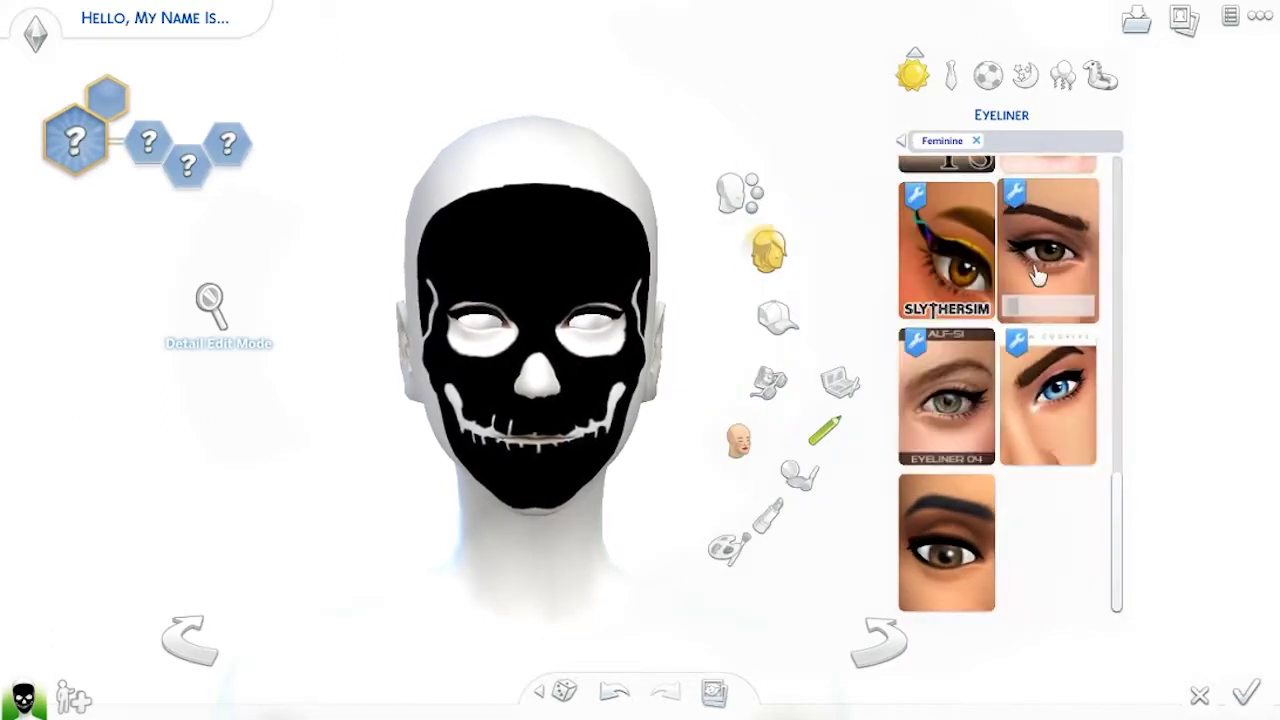
{"action": "left_click", "coordinate": [1040, 272]}
{"action": "scroll", "coordinate": [1062, 290], "scroll_direction": "up", "scroll_amount": 3}
{"action": "left_click", "coordinate": [1060, 292]}
{"action": "left_click", "coordinate": [1043, 432]}
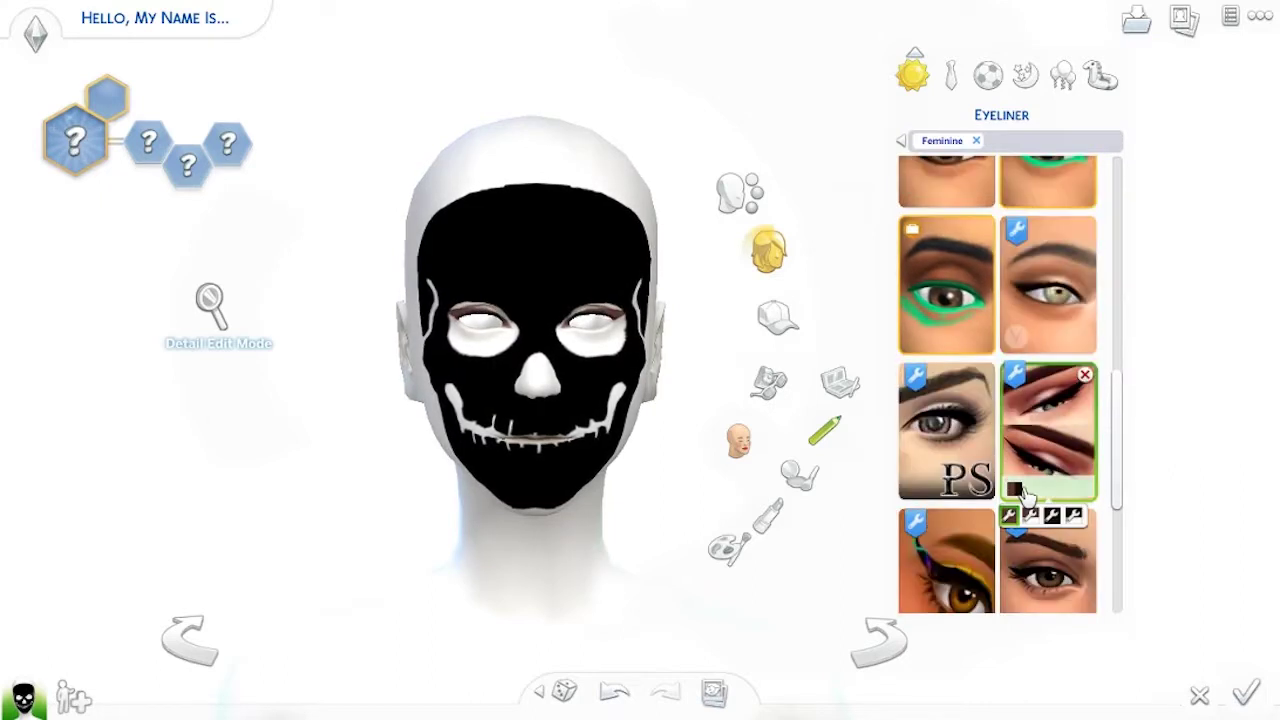
{"action": "scroll", "coordinate": [1060, 465], "scroll_direction": "up", "scroll_amount": 2}
{"action": "left_click", "coordinate": [1072, 480]}
{"action": "scroll", "coordinate": [1050, 515], "scroll_direction": "down", "scroll_amount": 1}
{"action": "scroll", "coordinate": [1056, 420], "scroll_direction": "up", "scroll_amount": 3}
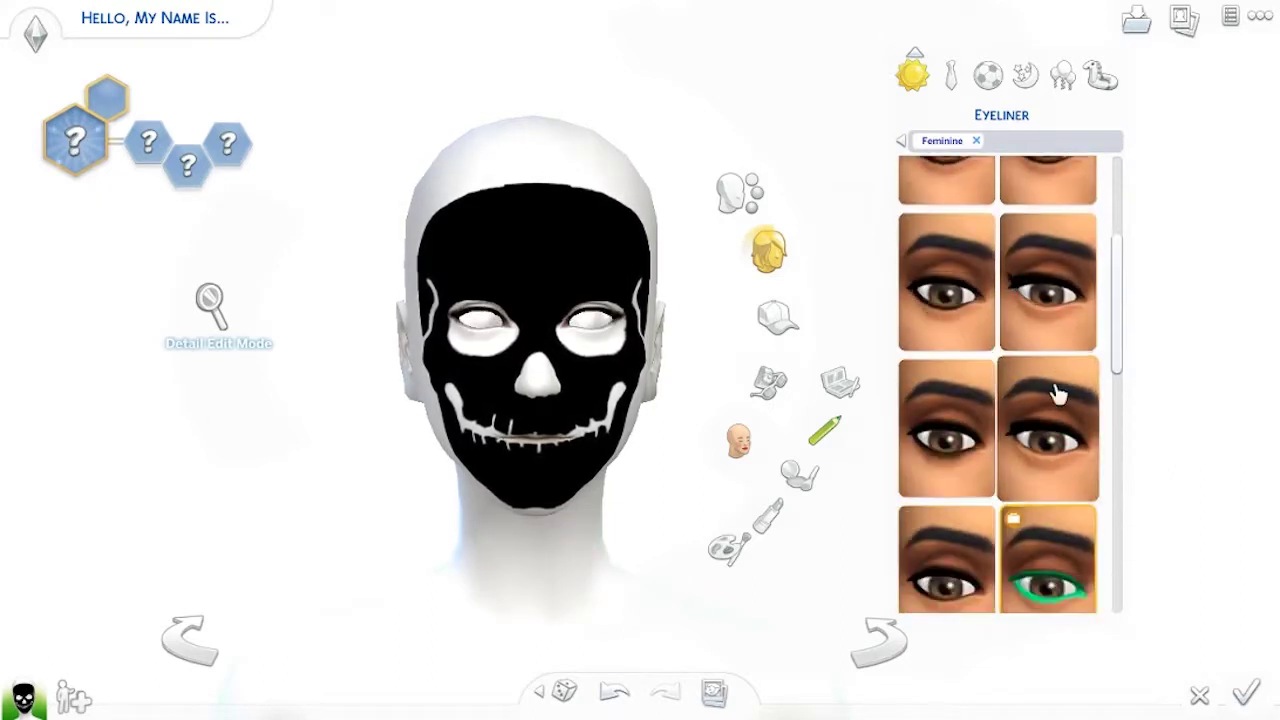
Add the black Kijiko Ver.2 Expansion Mesh eyelashes from the accessories.
{"action": "left_click", "coordinate": [768, 383]}
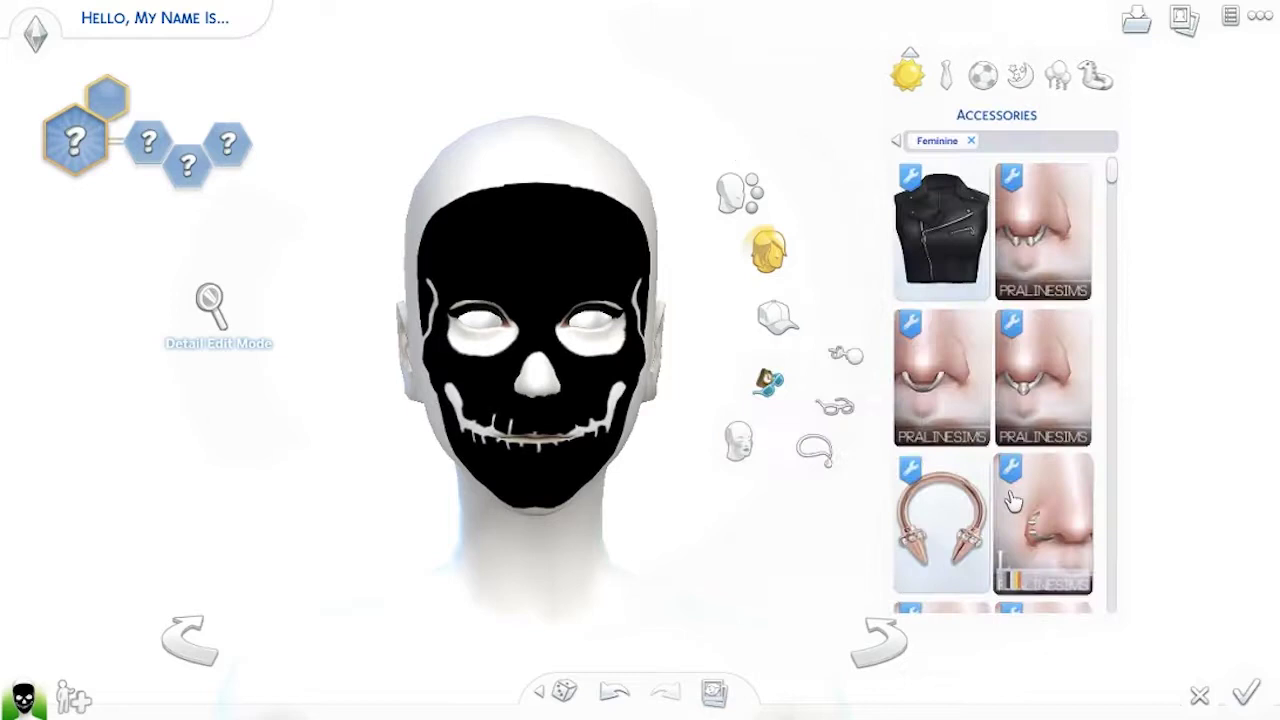
{"action": "scroll", "coordinate": [1002, 492], "scroll_direction": "down", "scroll_amount": 10}
{"action": "scroll", "coordinate": [1000, 478], "scroll_direction": "down", "scroll_amount": 15}
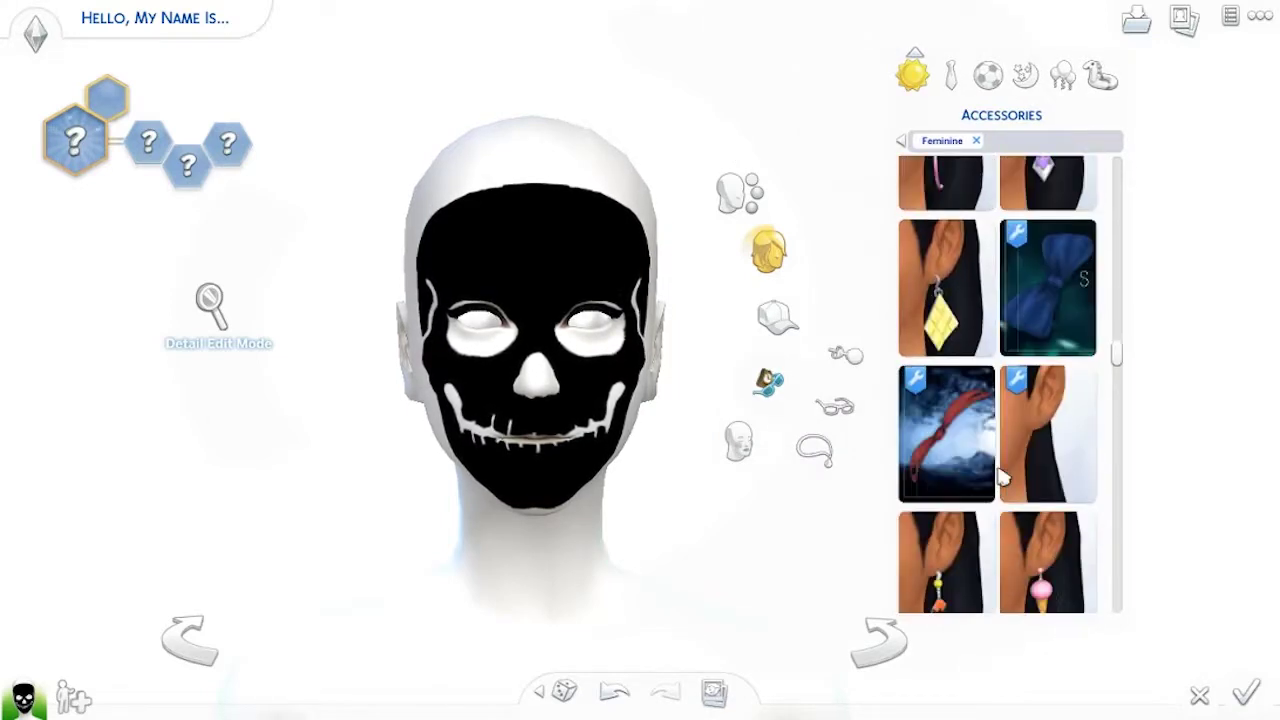
{"action": "left_click", "coordinate": [1080, 265]}
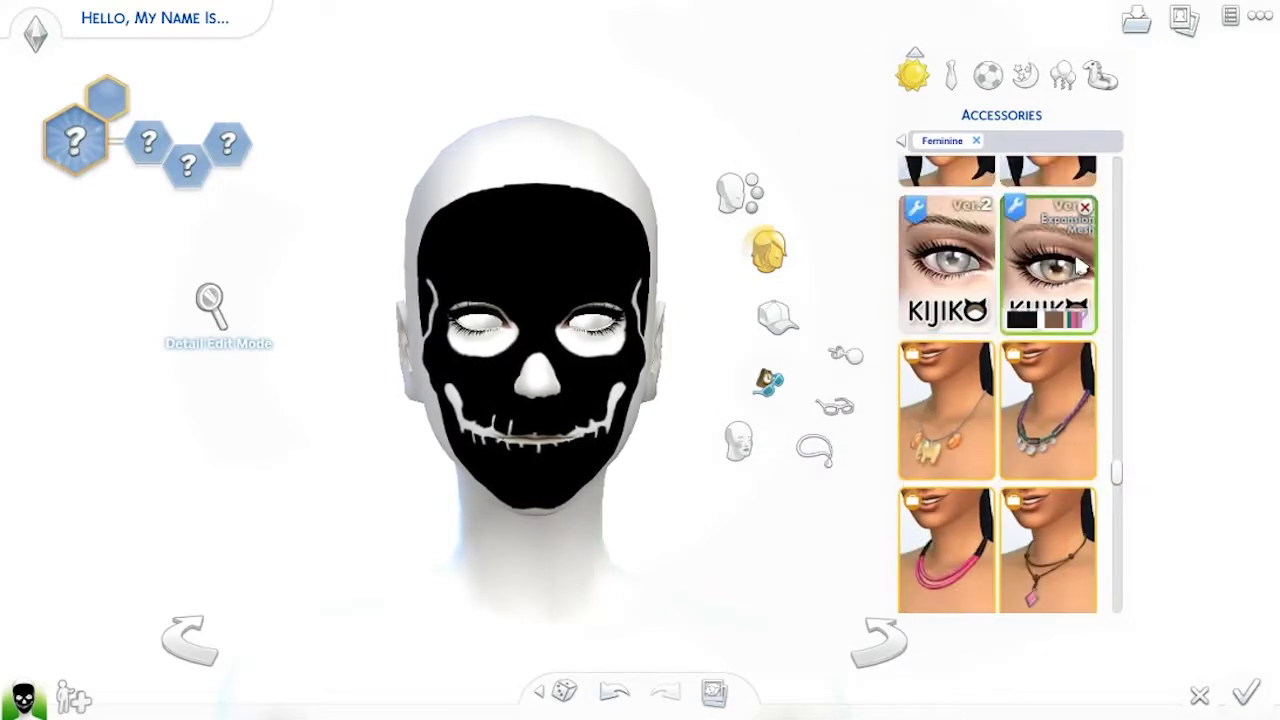
Make small shape adjustments to the mouth area, eyes and forehead.
{"action": "left_click", "coordinate": [598, 424]}
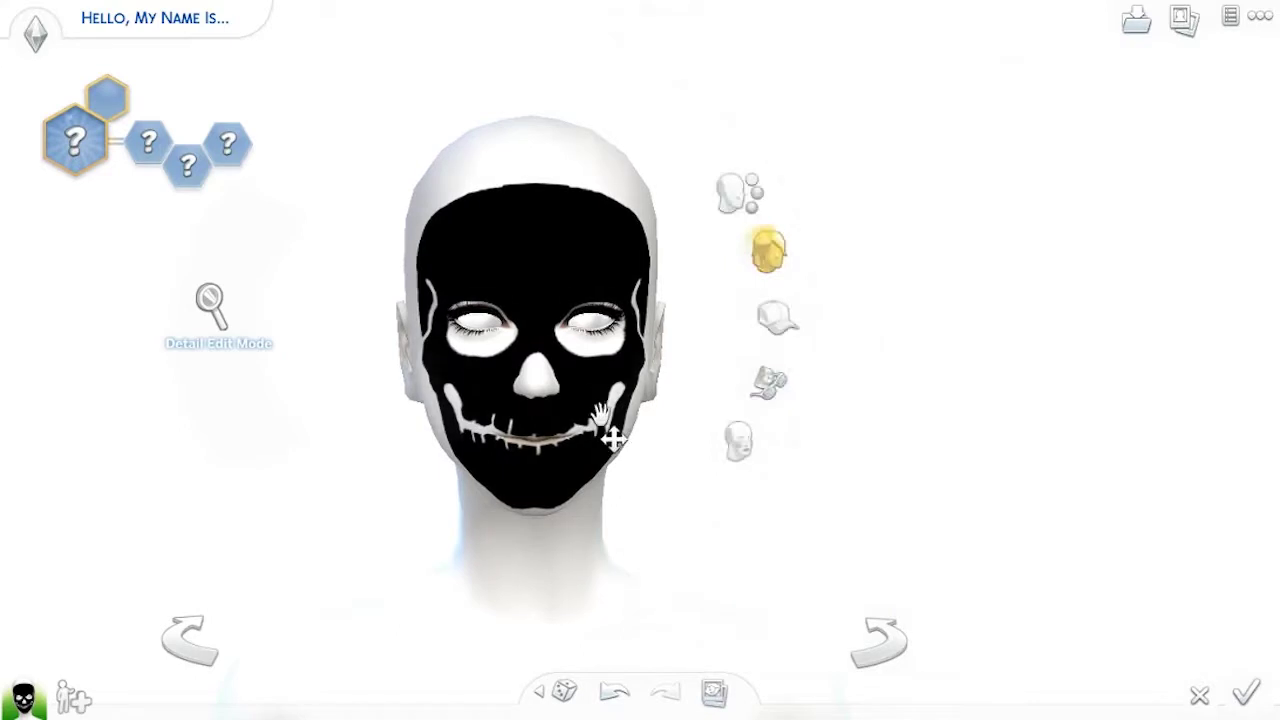
{"action": "left_click", "coordinate": [598, 346]}
{"action": "left_click", "coordinate": [607, 371]}
{"action": "left_click", "coordinate": [542, 210]}
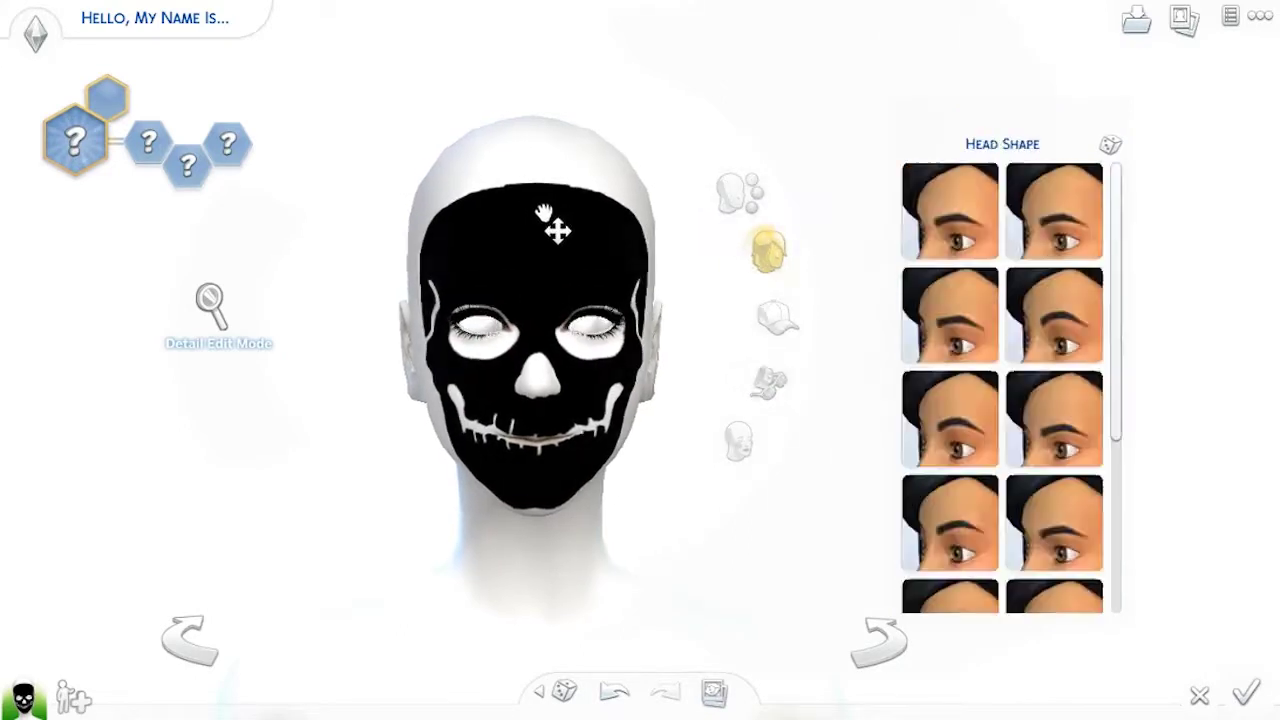
Sculpt the cheeks, chin, mouth and nose, working from both front and side views.
{"action": "left_click", "coordinate": [618, 405]}
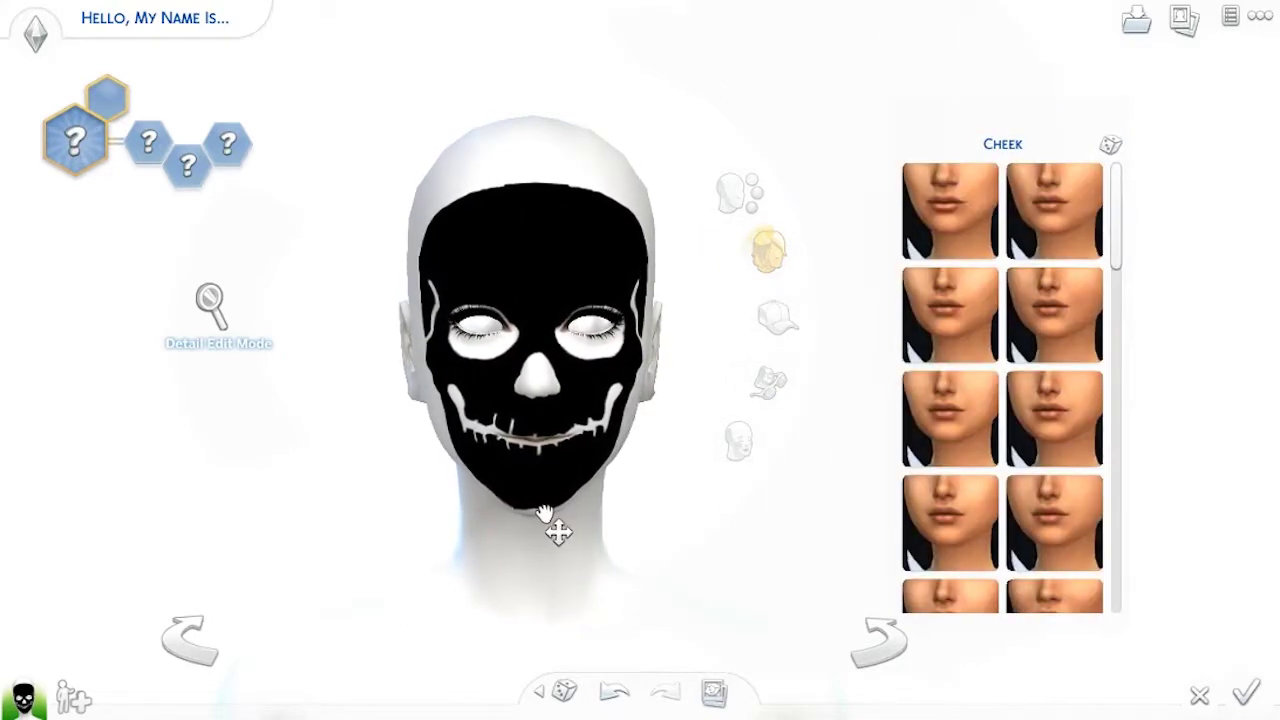
{"action": "left_click", "coordinate": [546, 514]}
{"action": "left_click", "coordinate": [588, 403]}
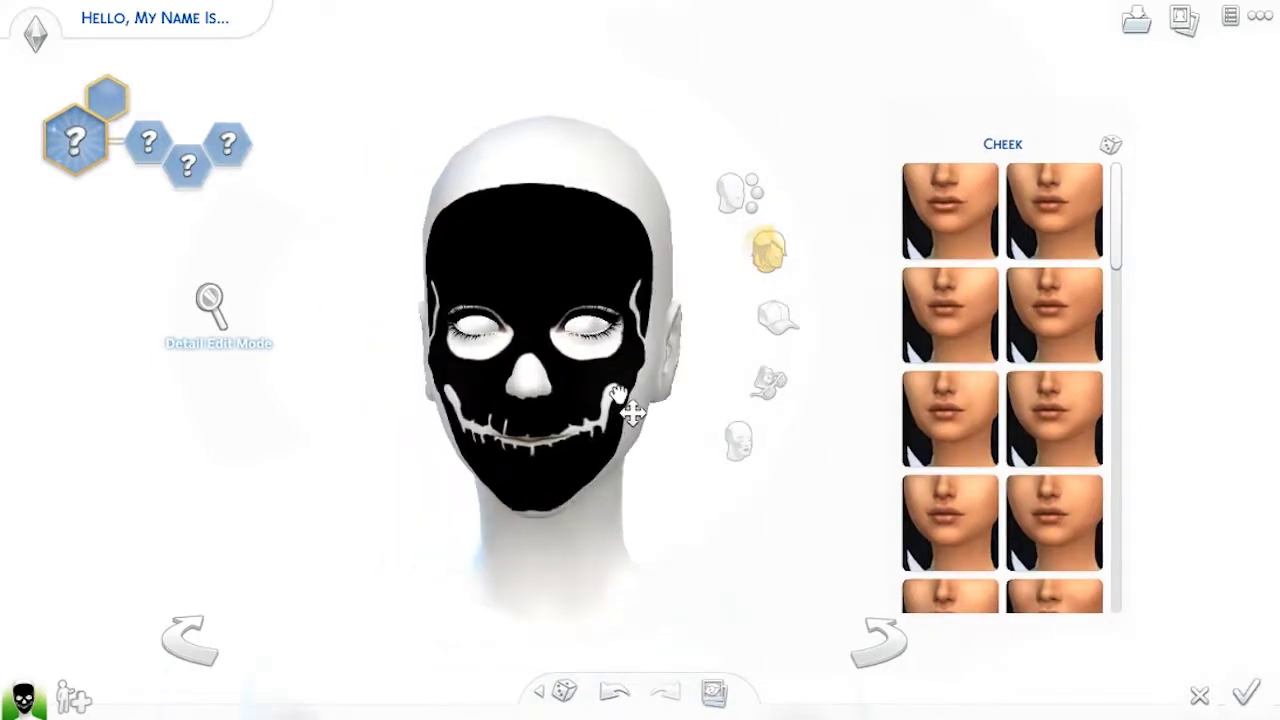
{"action": "left_click_drag", "start_coordinate": [231, 517], "coordinate": [208, 557]}
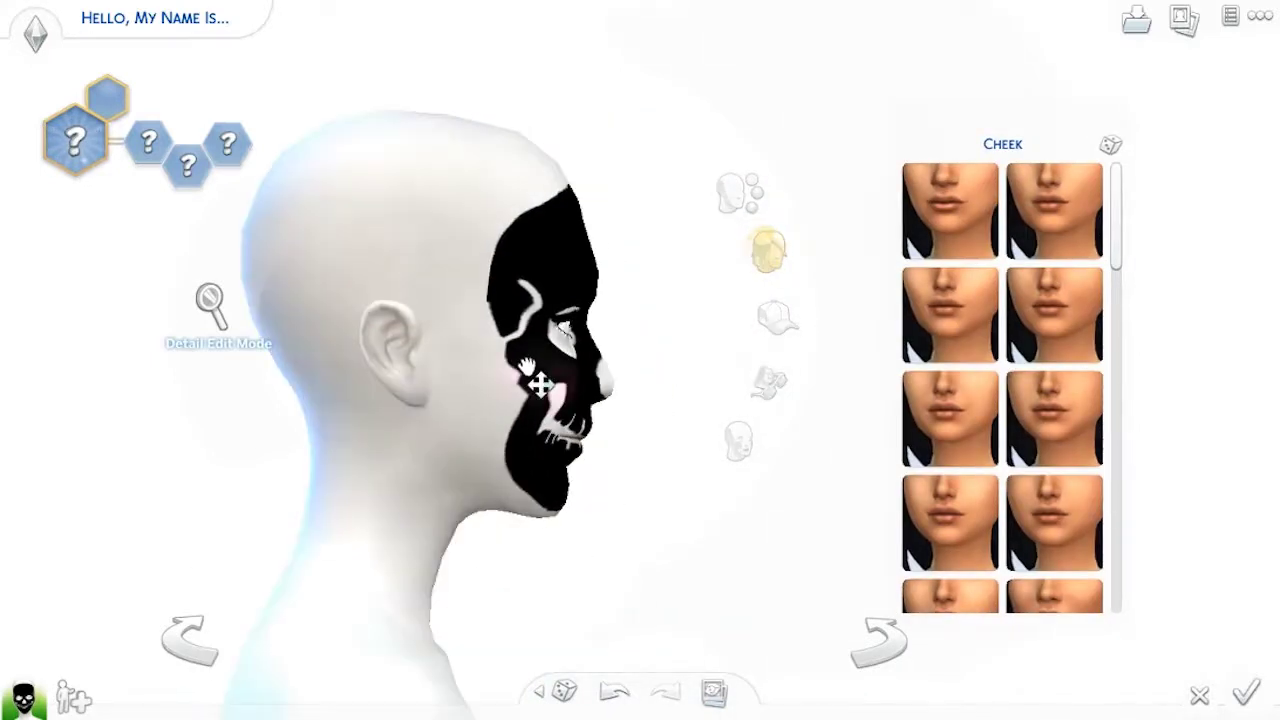
{"action": "left_click_drag", "start_coordinate": [706, 505], "coordinate": [620, 537]}
{"action": "left_click_drag", "start_coordinate": [605, 455], "coordinate": [641, 490]}
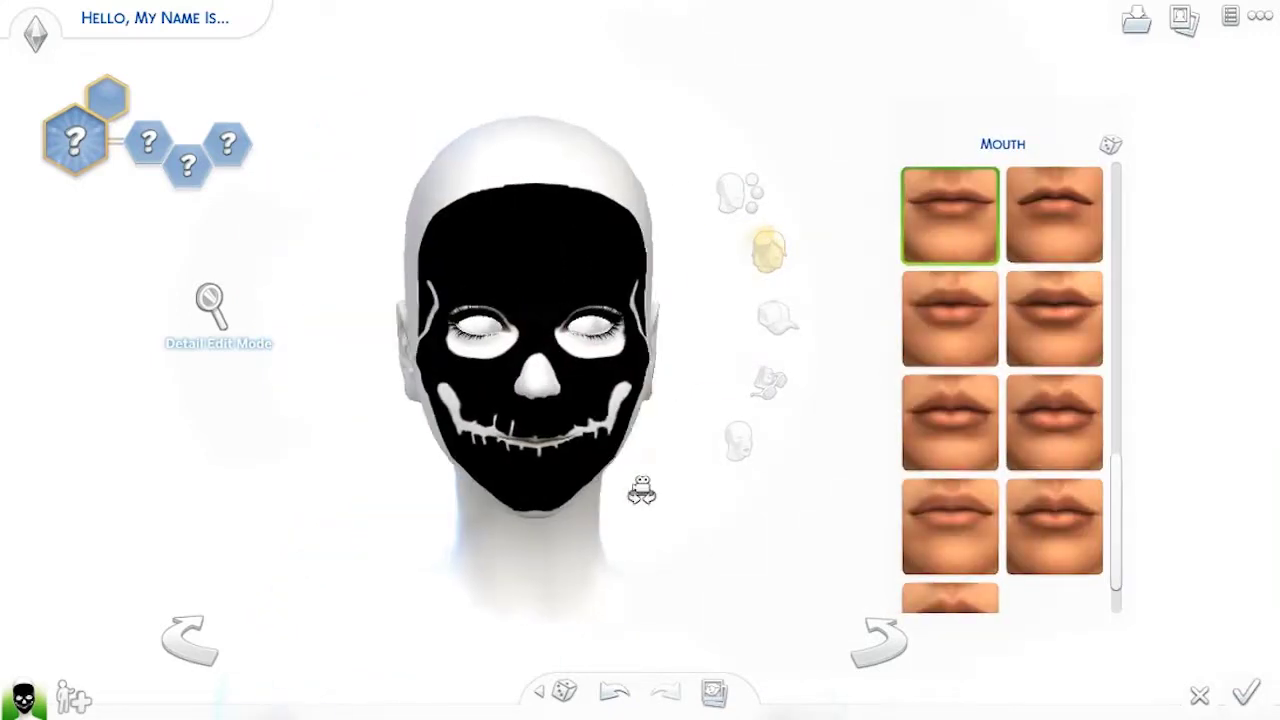
{"action": "left_click", "coordinate": [553, 380]}
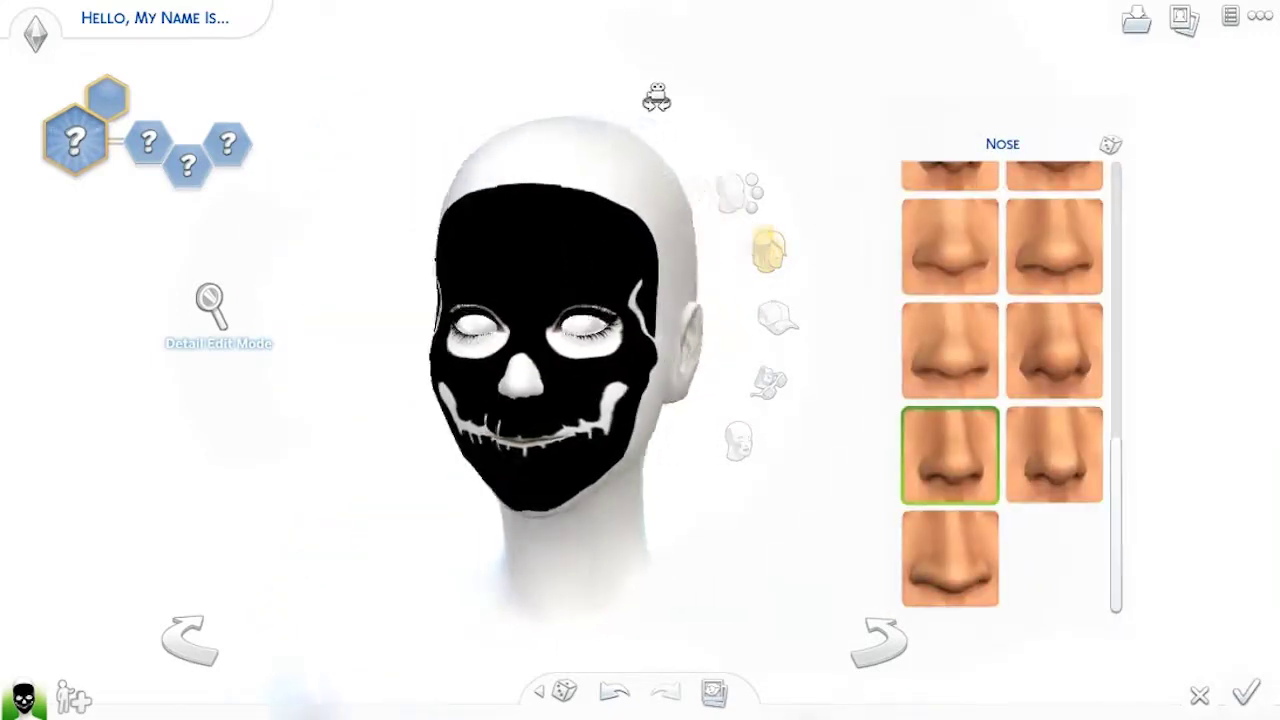
Try the long, wavy custom hairstyle on the Sim in the black swatch.
{"action": "left_click", "coordinate": [573, 180]}
{"action": "left_click", "coordinate": [767, 256]}
{"action": "scroll", "coordinate": [1010, 391], "scroll_direction": "down", "scroll_amount": 2}
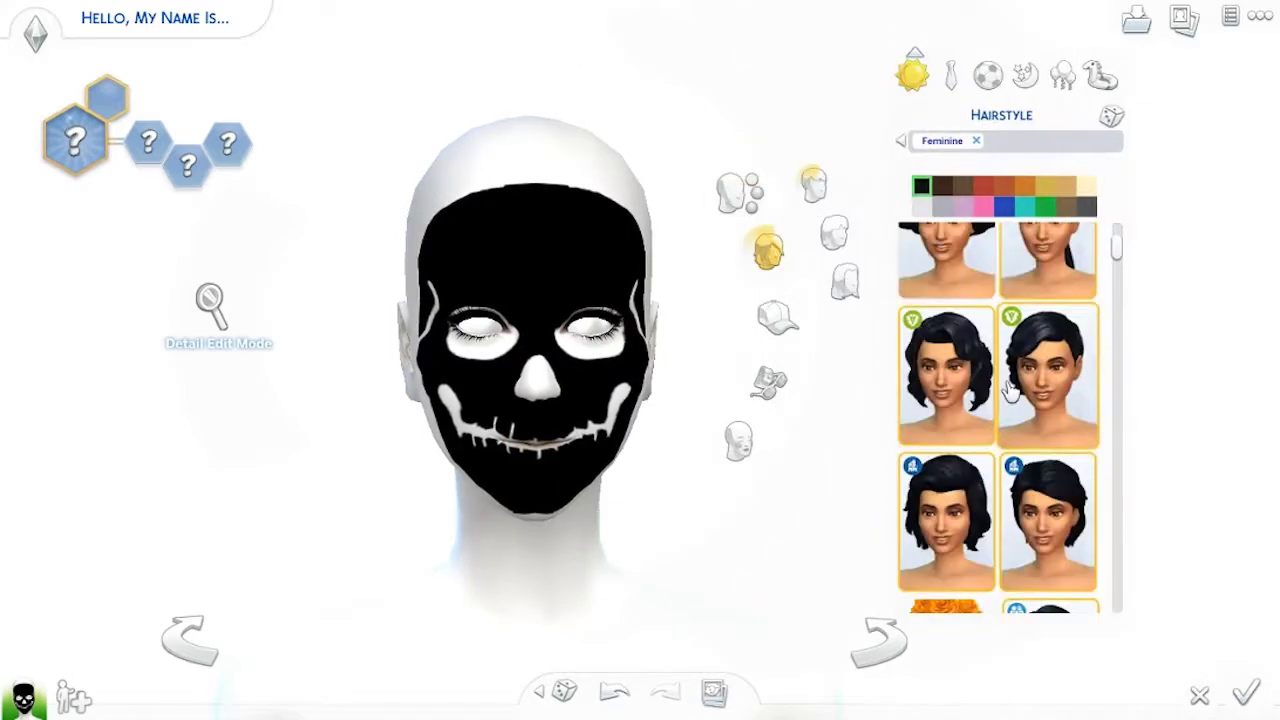
{"action": "scroll", "coordinate": [1012, 392], "scroll_direction": "down", "scroll_amount": 5}
{"action": "scroll", "coordinate": [1055, 426], "scroll_direction": "down", "scroll_amount": 1}
{"action": "left_click", "coordinate": [1055, 422]}
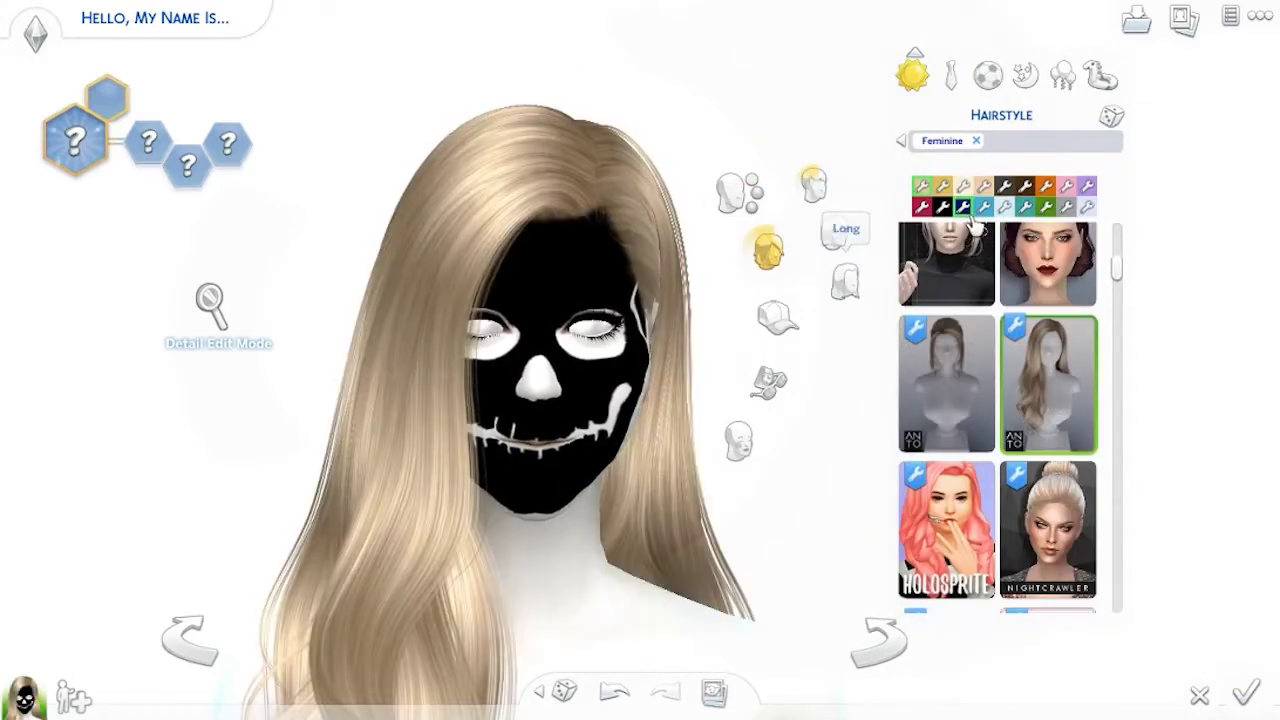
{"action": "left_click", "coordinate": [943, 207]}
Give the Sim the custom straight shoulder-length hairstyle in black, swept over one side of the face.
{"action": "scroll", "coordinate": [990, 430], "scroll_direction": "down", "scroll_amount": 2}
{"action": "scroll", "coordinate": [990, 426], "scroll_direction": "down", "scroll_amount": 5}
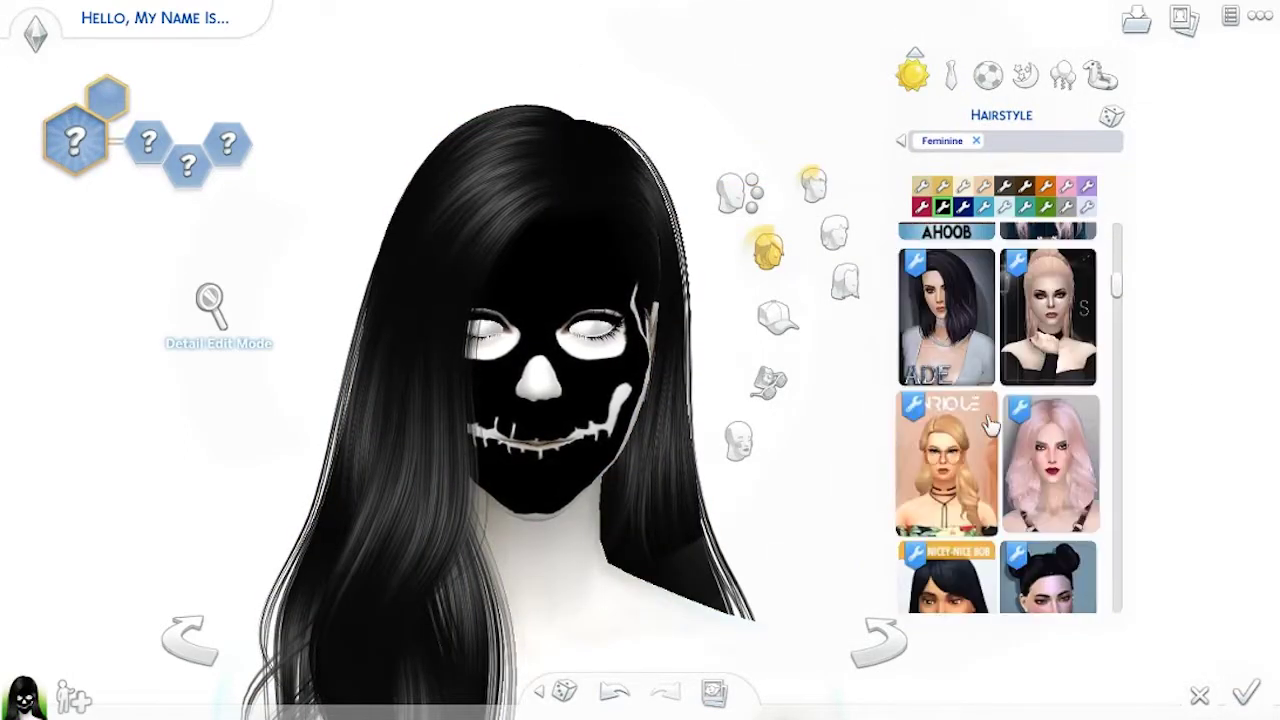
{"action": "left_click", "coordinate": [971, 340]}
Add the custom plain band choker in black from the necklace accessories.
{"action": "left_click", "coordinate": [767, 388]}
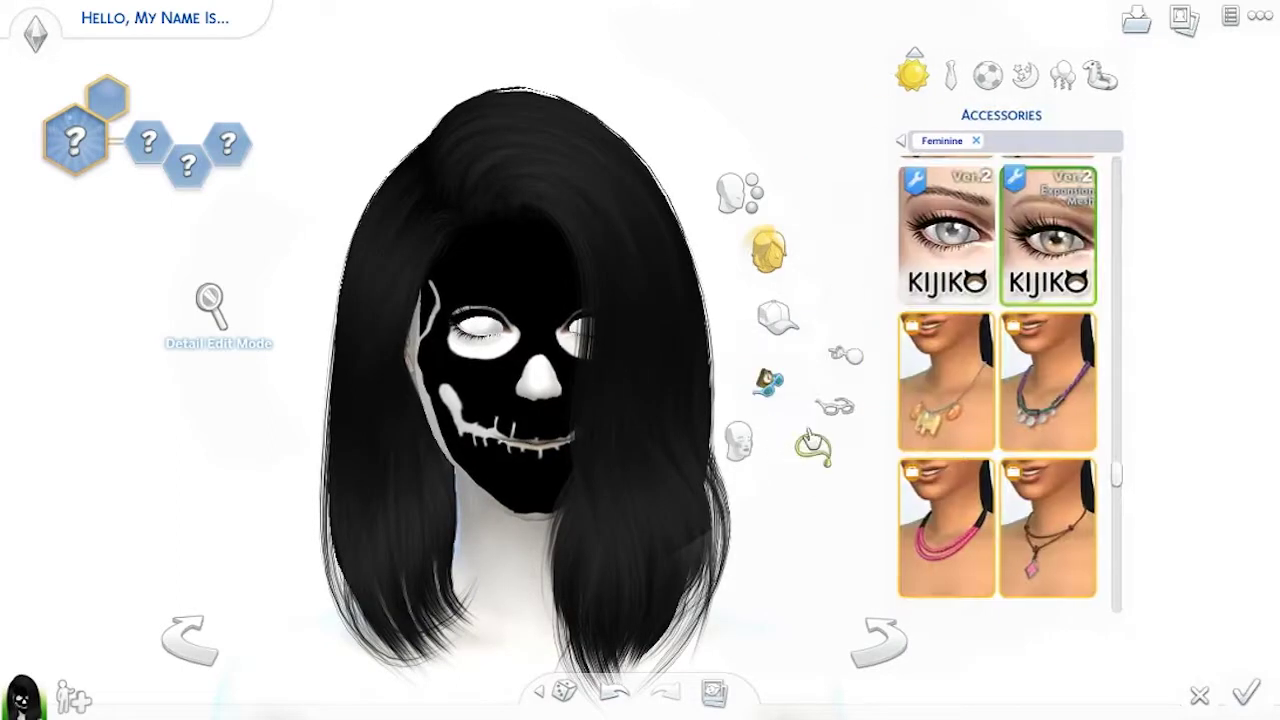
{"action": "scroll", "coordinate": [1050, 385], "scroll_direction": "down", "scroll_amount": 10}
{"action": "scroll", "coordinate": [968, 408], "scroll_direction": "up", "scroll_amount": 1}
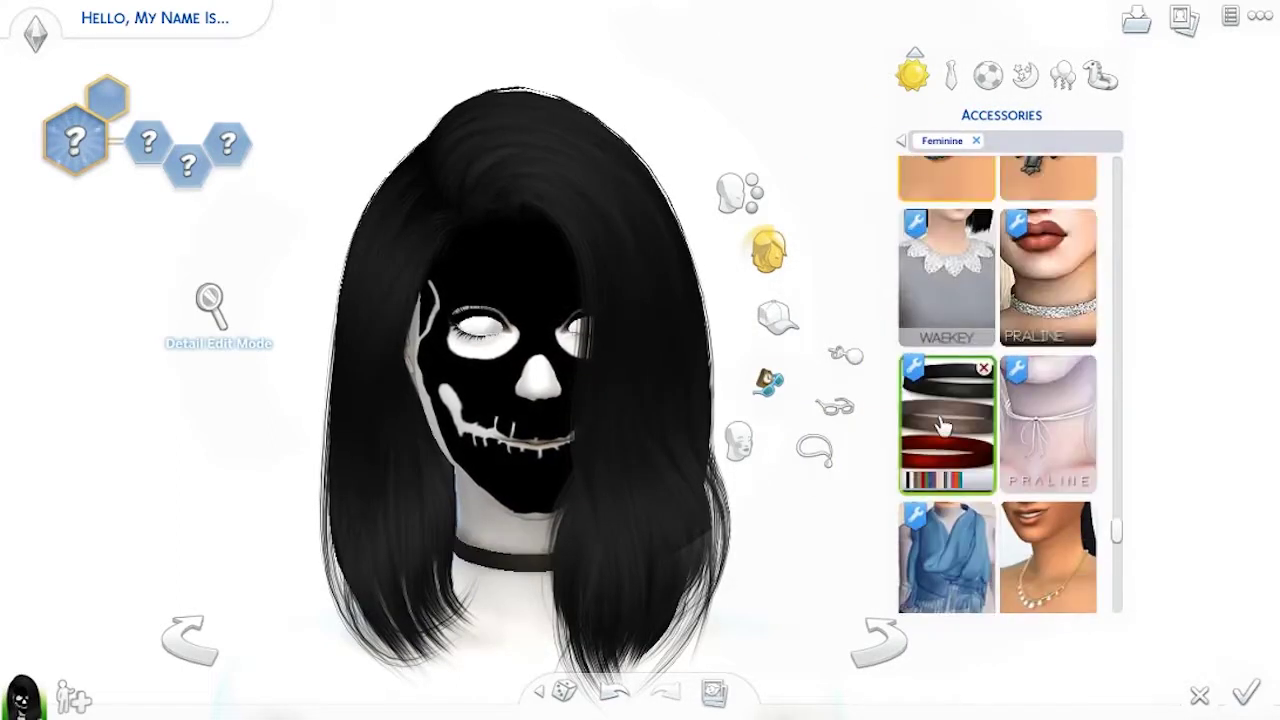
Add the custom Praline earring set marked R from the earrings.
{"action": "scroll", "coordinate": [994, 441], "scroll_direction": "up", "scroll_amount": 10}
{"action": "left_click", "coordinate": [858, 361]}
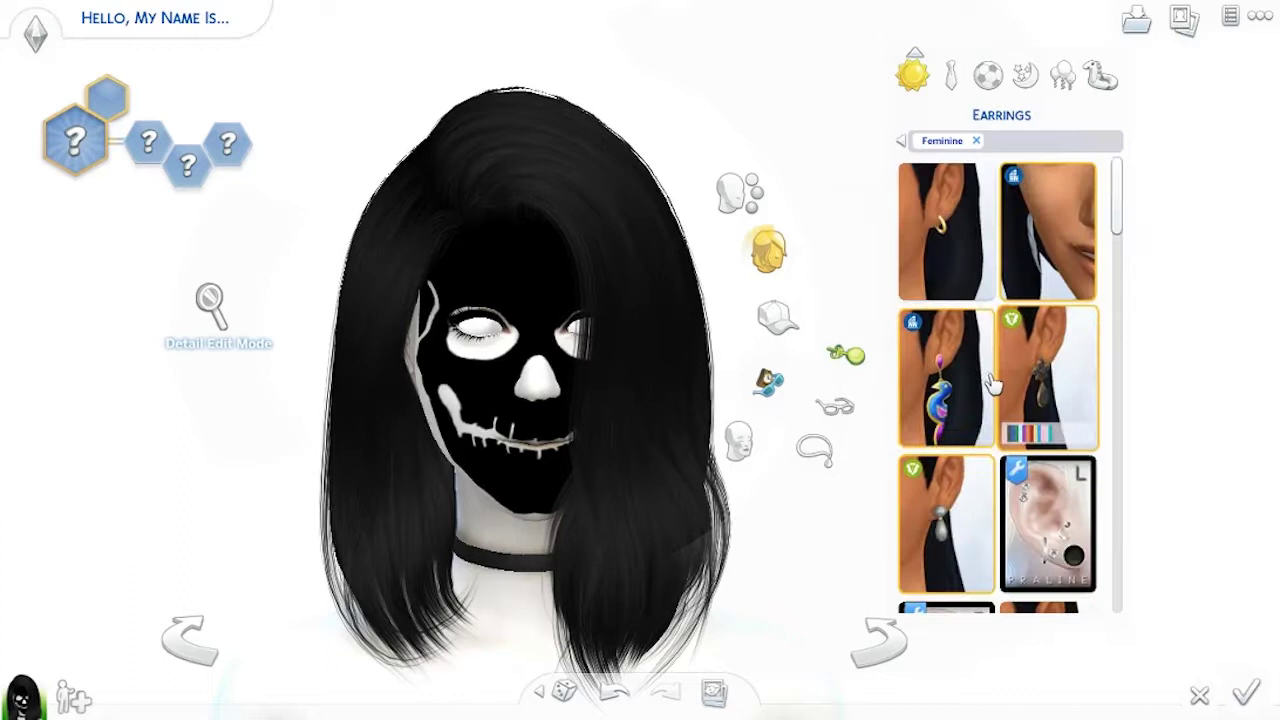
{"action": "scroll", "coordinate": [998, 384], "scroll_direction": "down", "scroll_amount": 3}
{"action": "left_click", "coordinate": [963, 231]}
Check the face in side view and make a small adjustment to the cheek shape.
{"action": "left_click_drag", "start_coordinate": [768, 222], "coordinate": [533, 297]}
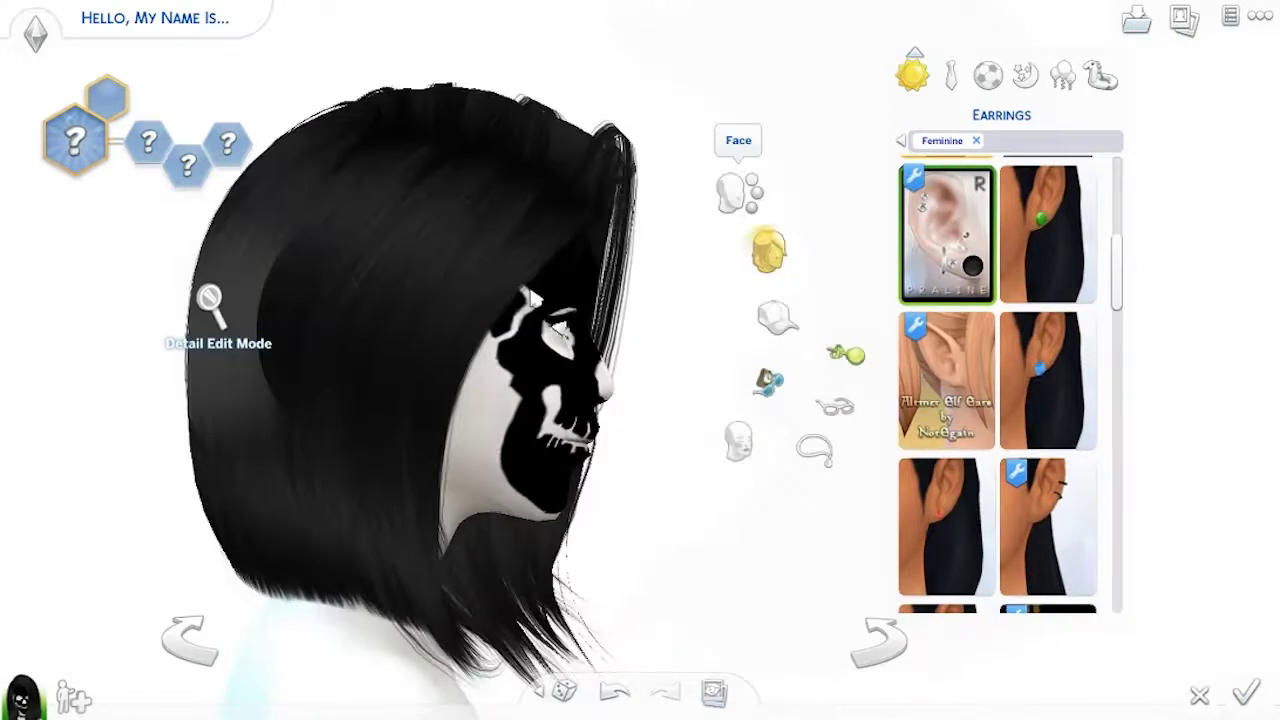
{"action": "left_click", "coordinate": [560, 290]}
{"action": "left_click", "coordinate": [504, 408]}
{"action": "left_click_drag", "start_coordinate": [700, 352], "coordinate": [723, 344]}
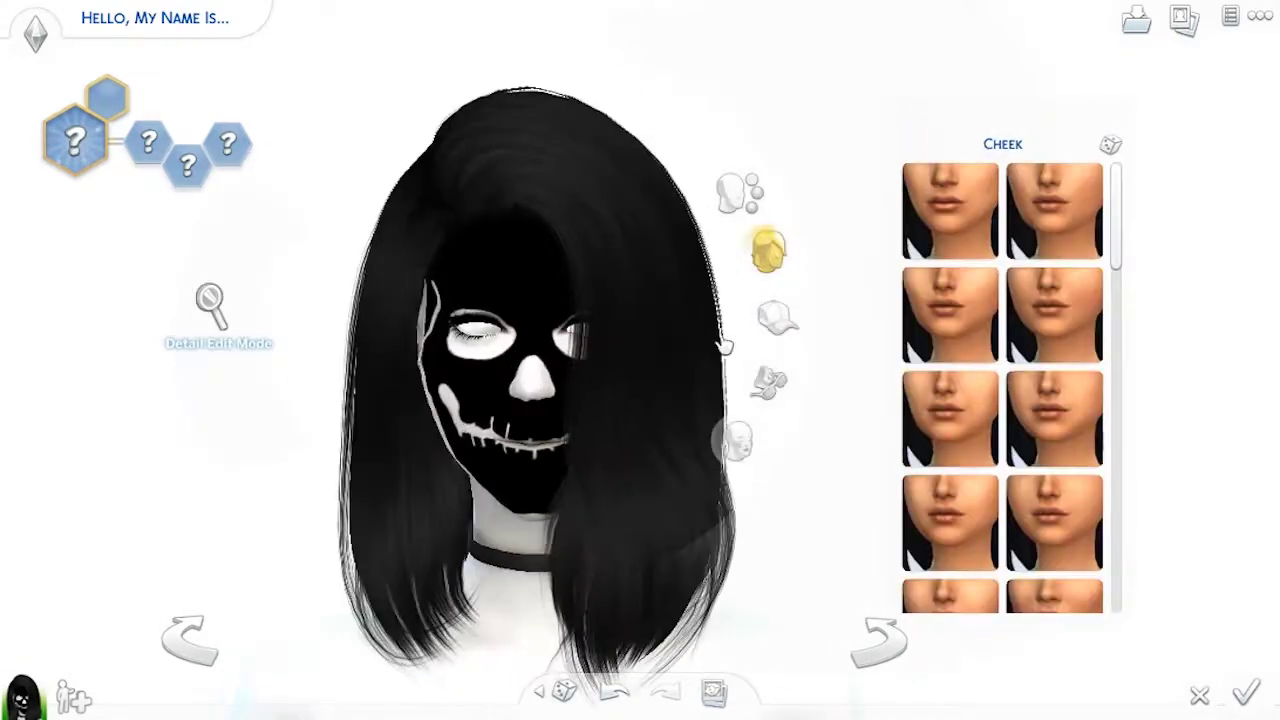
{"action": "left_click", "coordinate": [723, 344]}
Dress the Sim in the custom long-sleeved skeleton-print mini dress in the black and white swatch.
{"action": "left_click", "coordinate": [634, 294]}
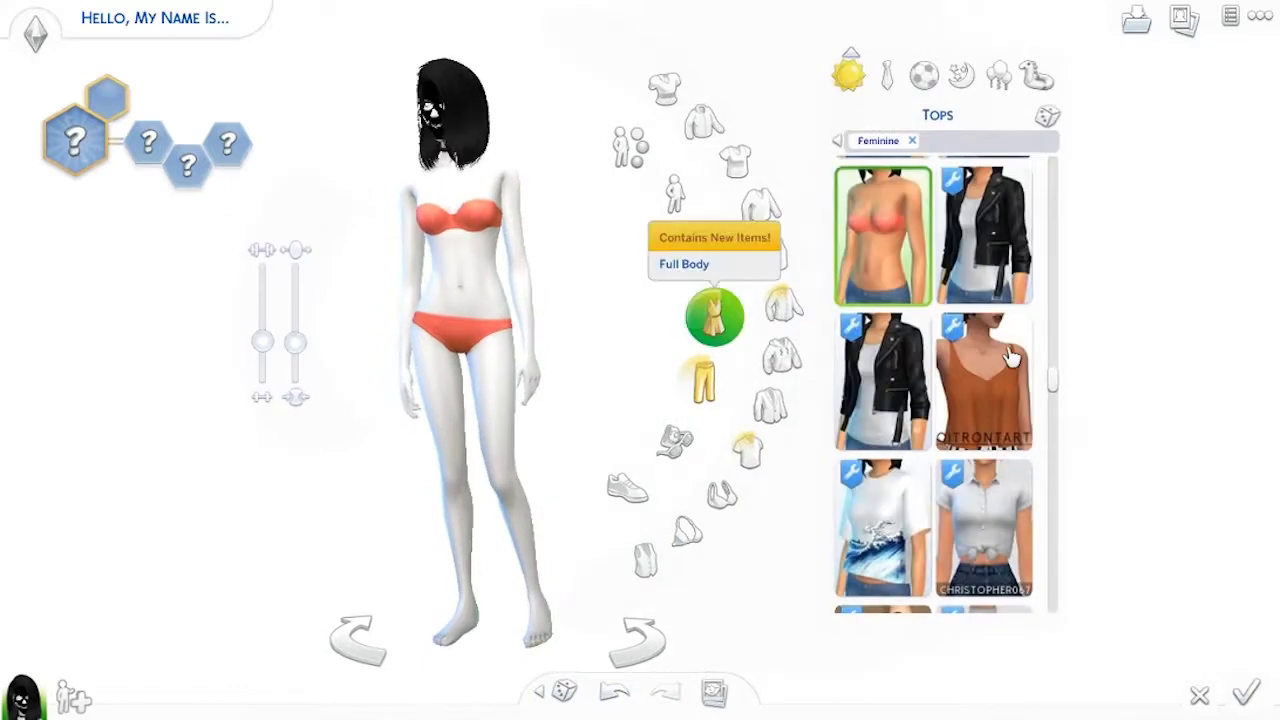
{"action": "left_click", "coordinate": [714, 317]}
{"action": "scroll", "coordinate": [943, 354], "scroll_direction": "down", "scroll_amount": 15}
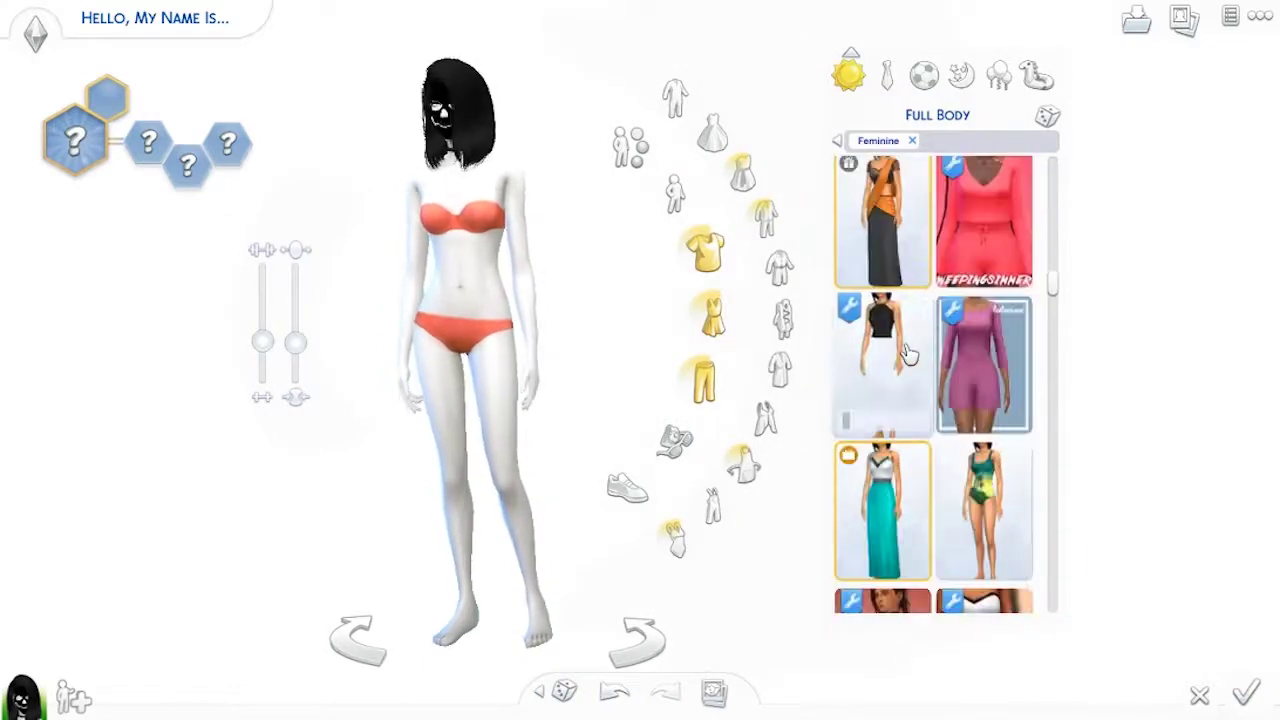
{"action": "scroll", "coordinate": [908, 354], "scroll_direction": "down", "scroll_amount": 12}
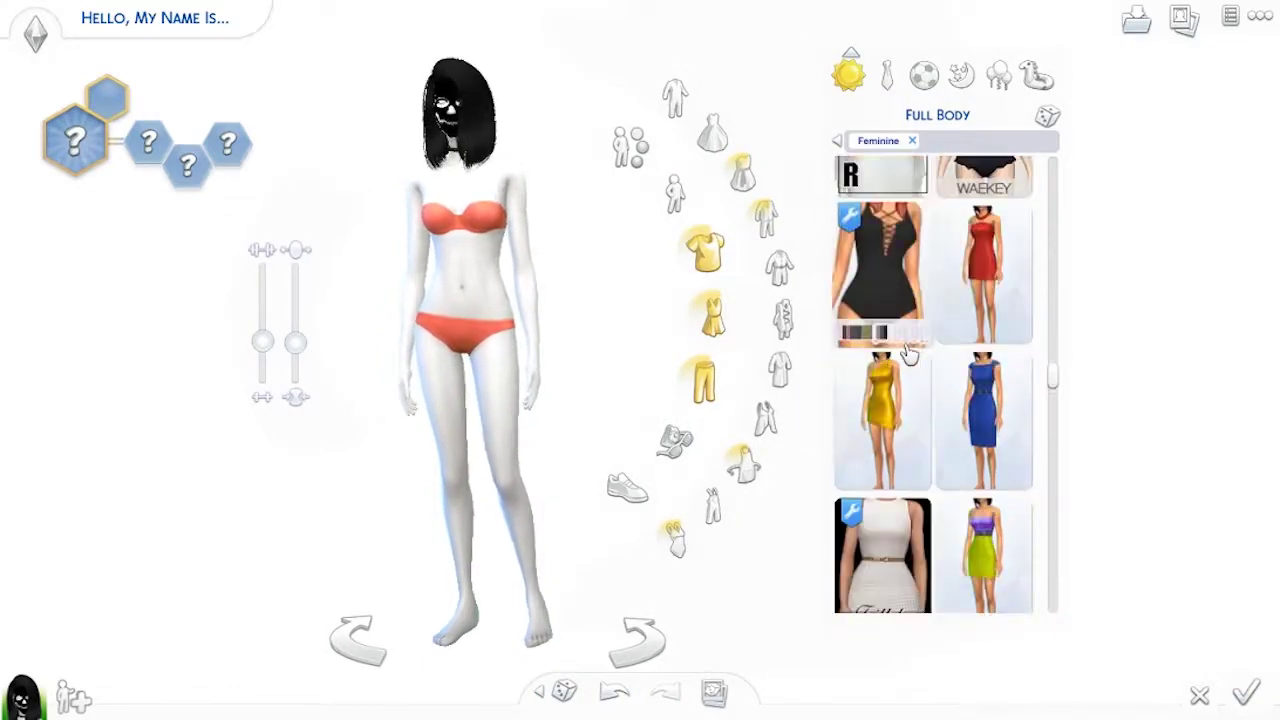
{"action": "scroll", "coordinate": [908, 354], "scroll_direction": "down", "scroll_amount": 10}
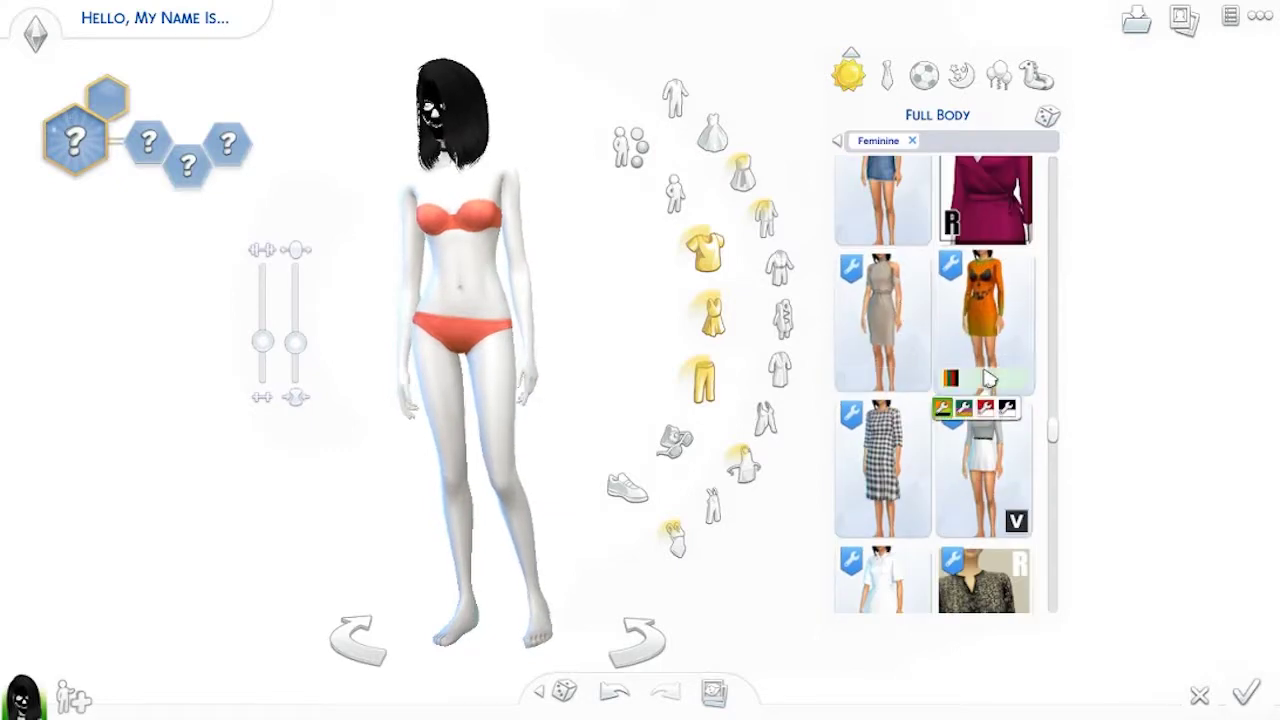
{"action": "left_click", "coordinate": [1008, 410]}
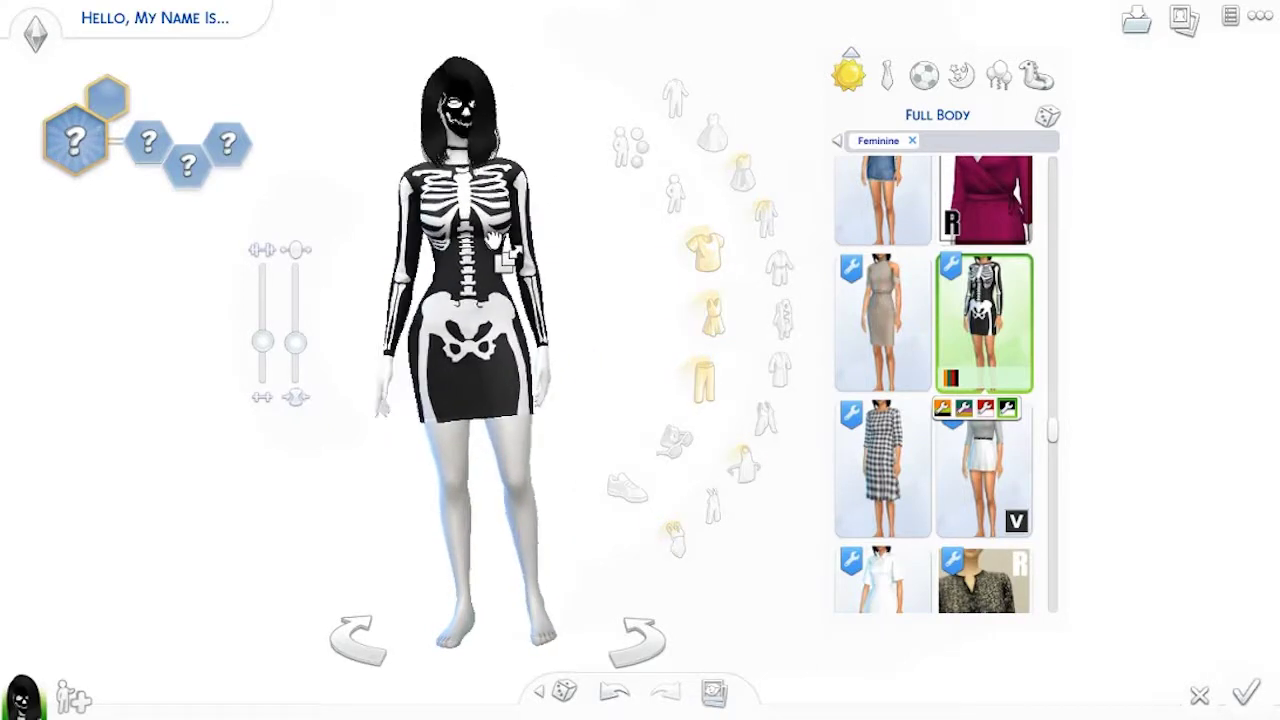
Make a small adjustment to the Sim's overall body weight.
{"action": "left_click", "coordinate": [489, 120]}
{"action": "left_click", "coordinate": [597, 480]}
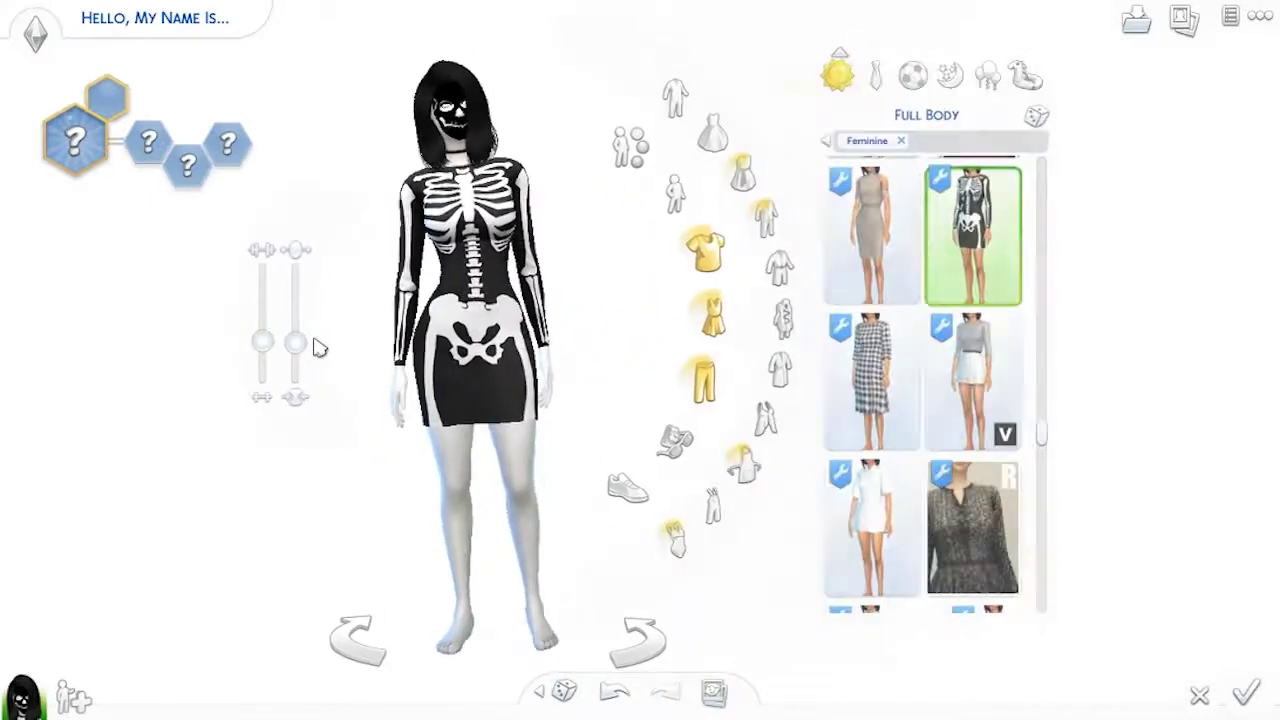
{"action": "left_click", "coordinate": [320, 347]}
{"action": "left_click_drag", "start_coordinate": [435, 342], "coordinate": [435, 350]}
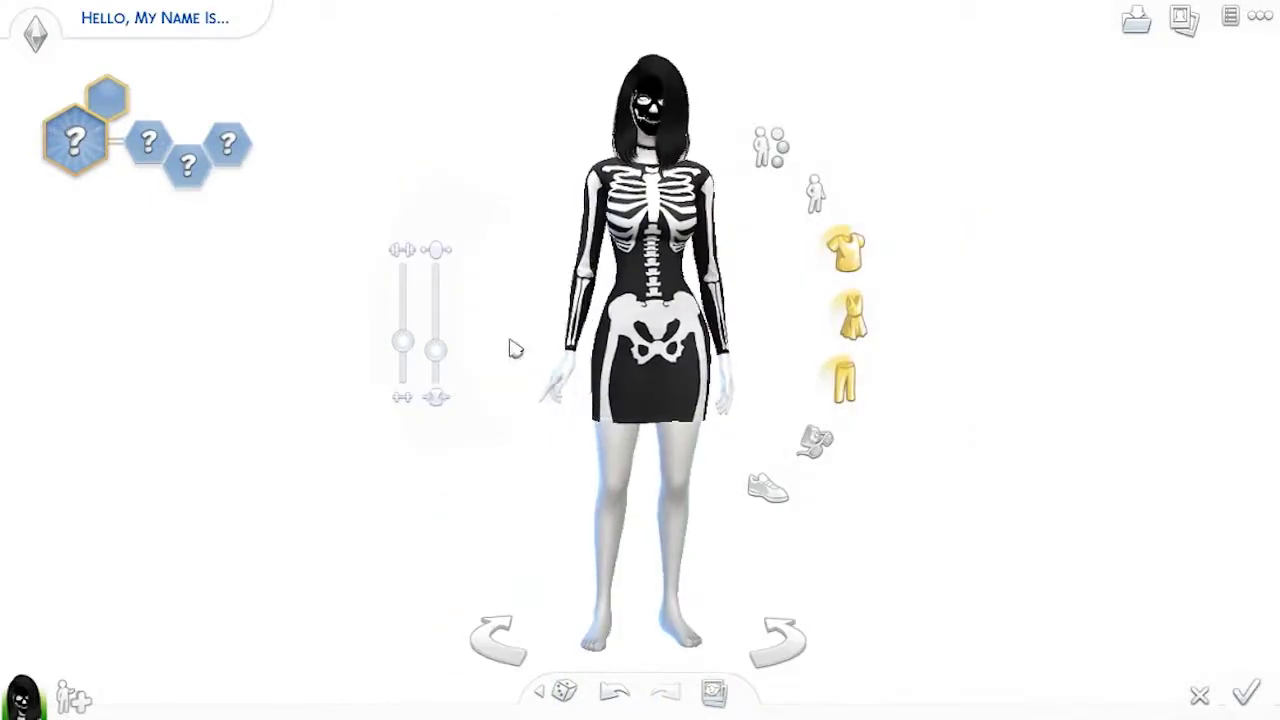
Add the custom fishnet leggings in black from the body accessories.
{"action": "left_click", "coordinate": [815, 437]}
{"action": "left_click", "coordinate": [704, 515]}
{"action": "scroll", "coordinate": [1006, 376], "scroll_direction": "down", "scroll_amount": 3}
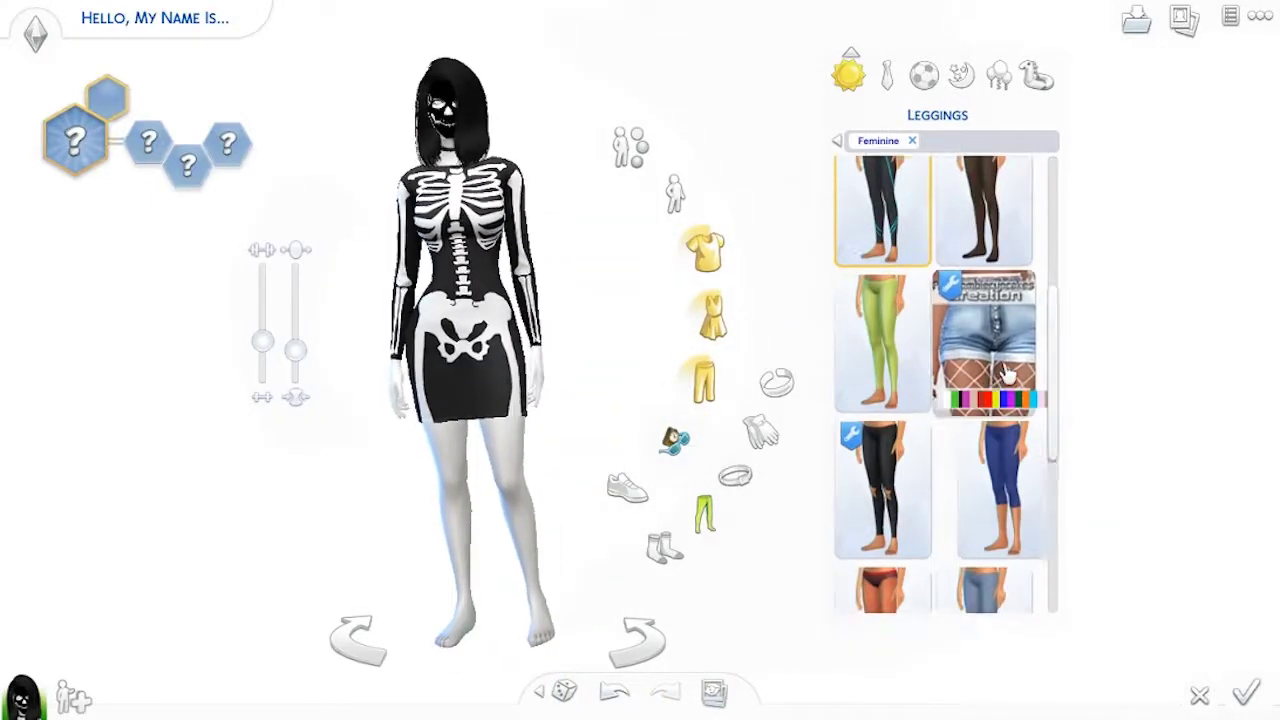
Put black high-heeled ankle boots on the Sim.
{"action": "left_click", "coordinate": [628, 484]}
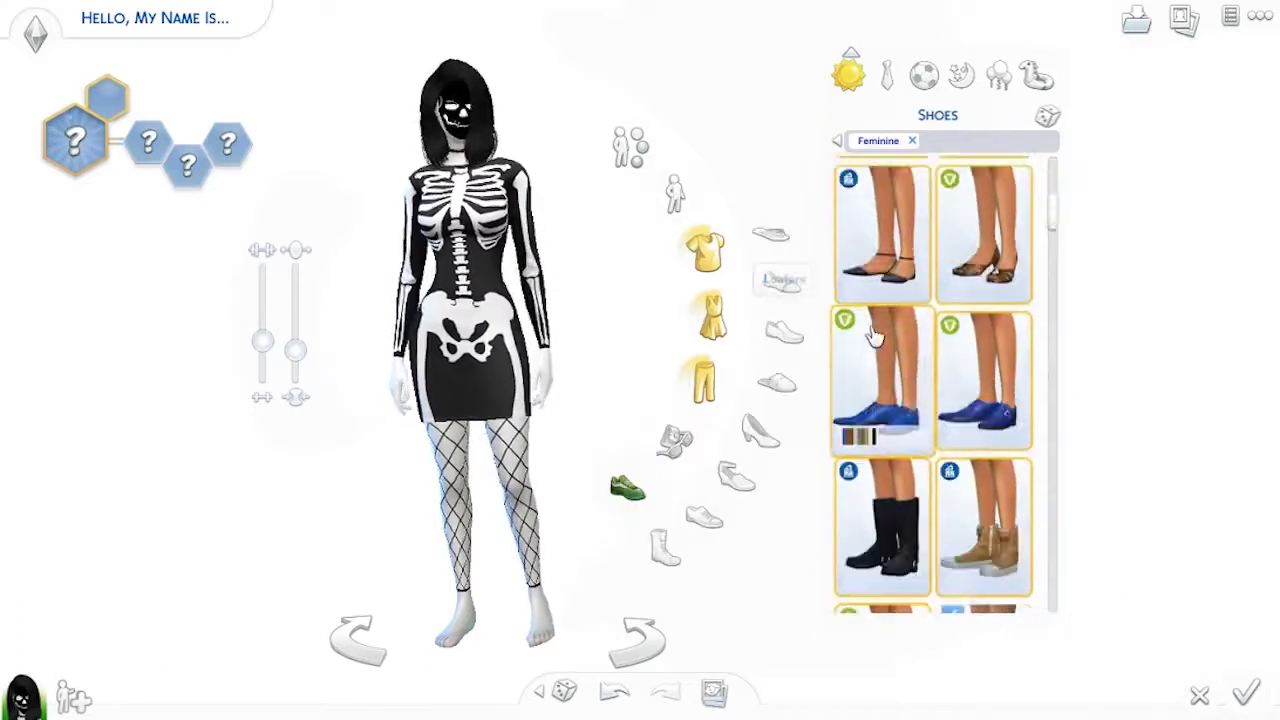
{"action": "scroll", "coordinate": [880, 340], "scroll_direction": "down", "scroll_amount": 4}
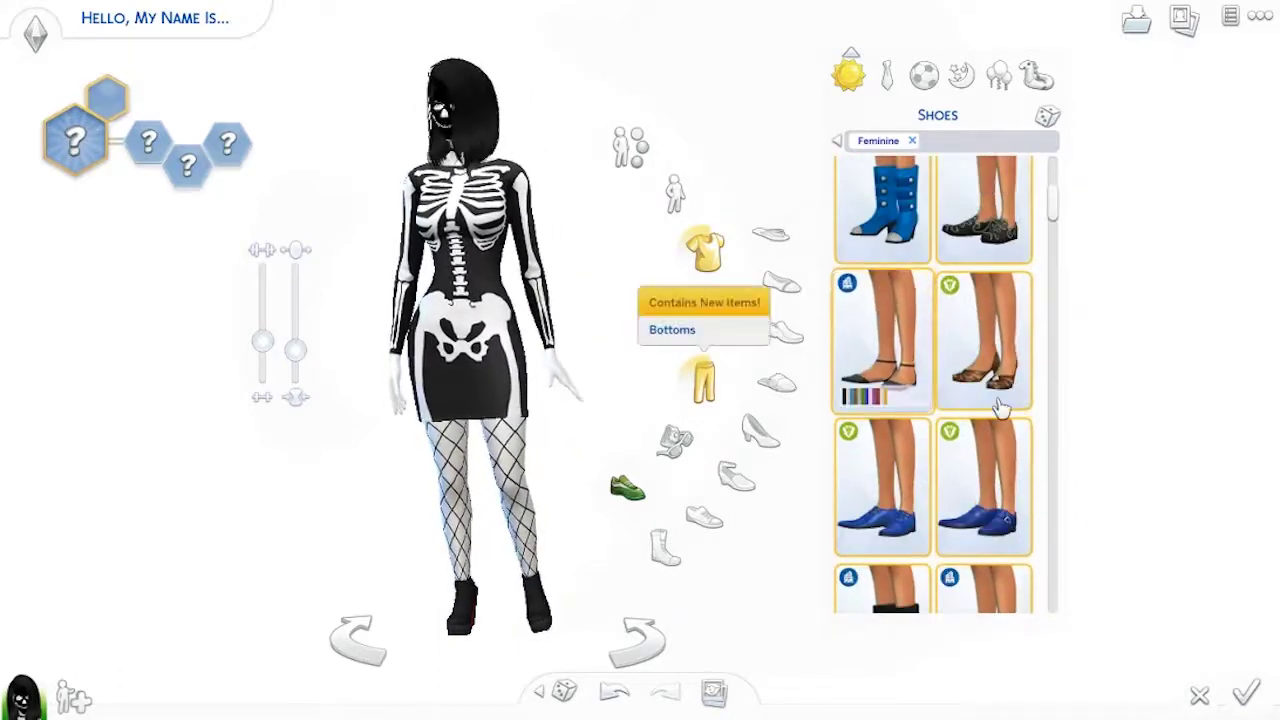
{"action": "left_click_drag", "start_coordinate": [656, 391], "coordinate": [638, 388]}
Apply the custom skeleton-bone hand tattoo and return to the full-body outfit.
{"action": "left_click", "coordinate": [630, 148]}
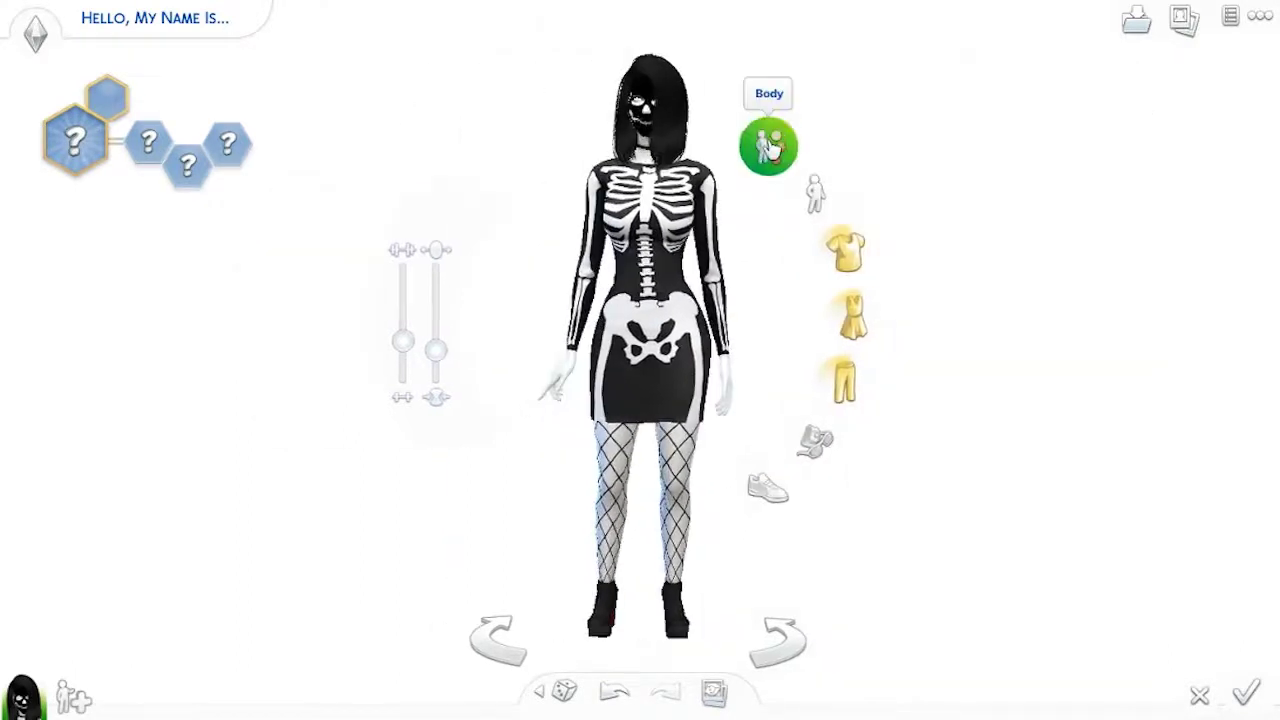
{"action": "left_click", "coordinate": [710, 130]}
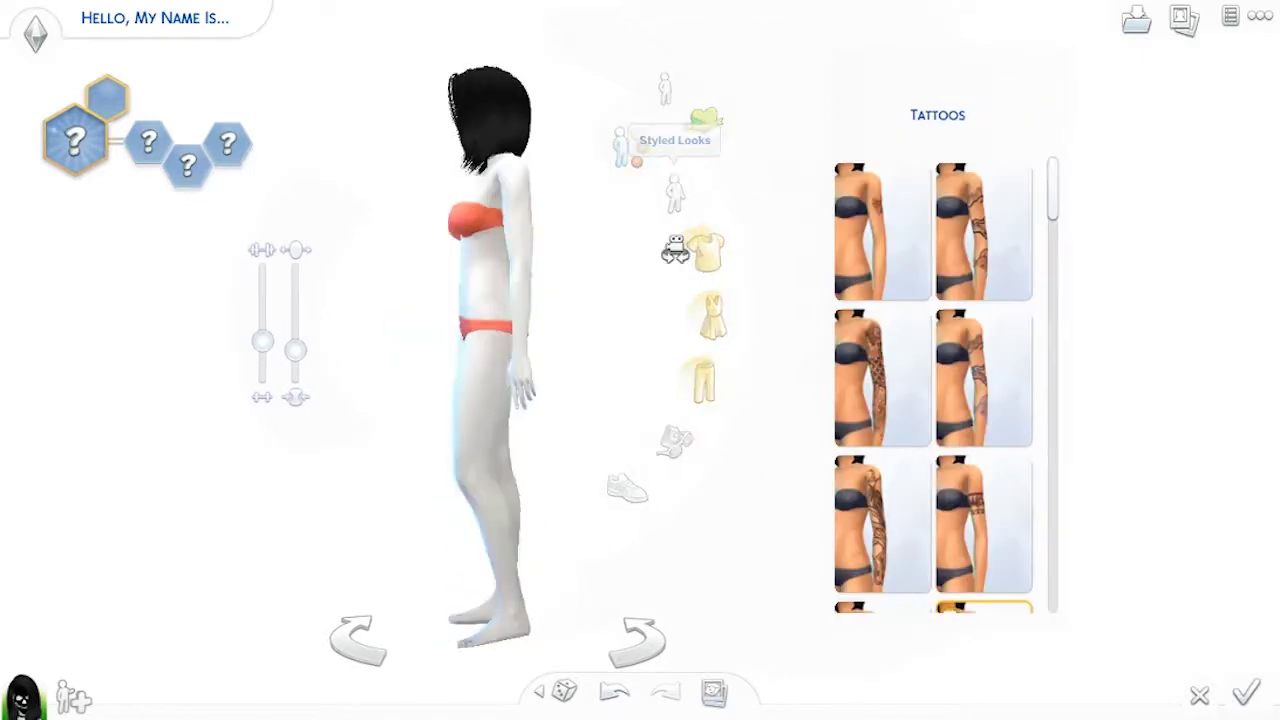
{"action": "scroll", "coordinate": [845, 180], "scroll_direction": "down", "scroll_amount": 5}
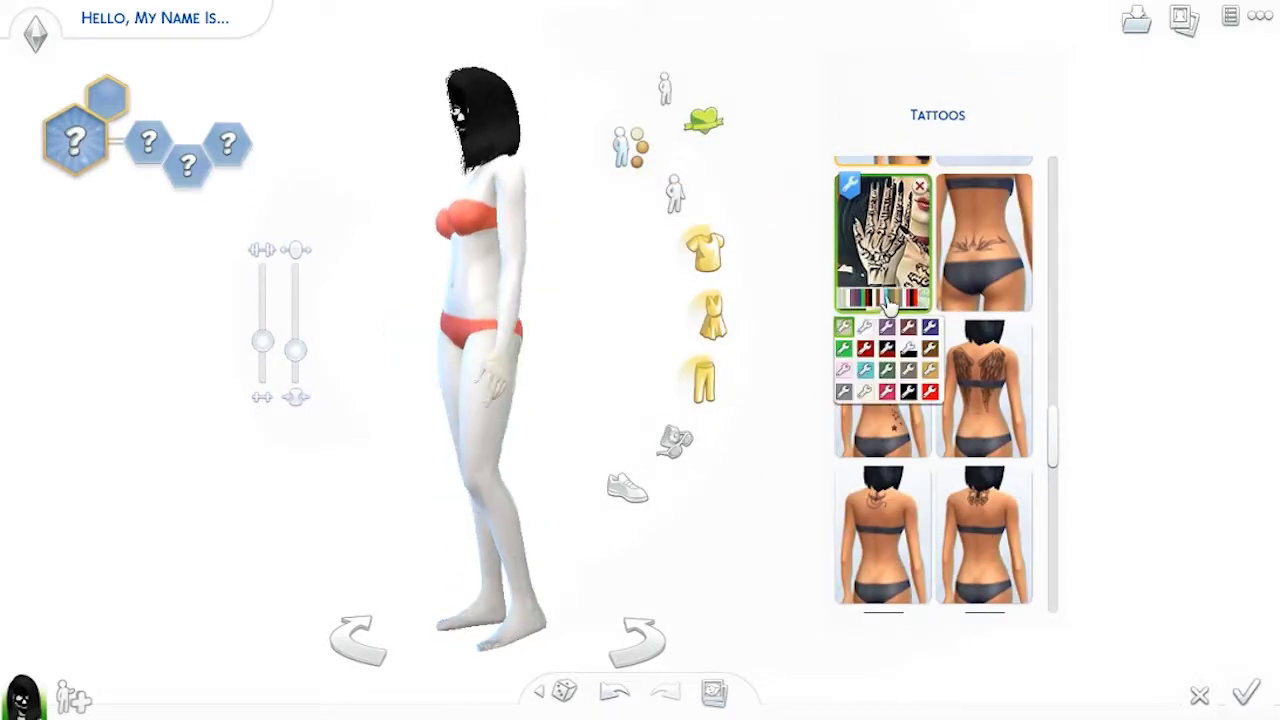
{"action": "left_click", "coordinate": [710, 313]}
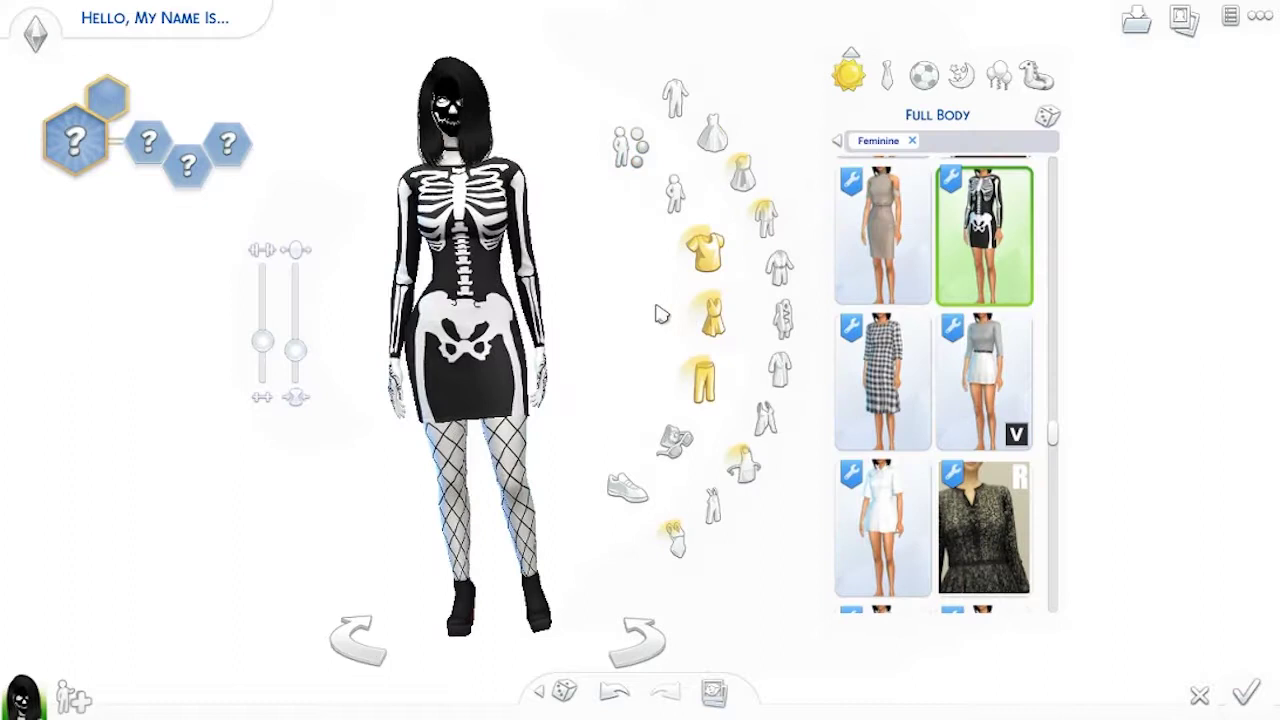
Touch up the cheek and chin shape, and check the whole figure from behind.
{"action": "left_click", "coordinate": [488, 94]}
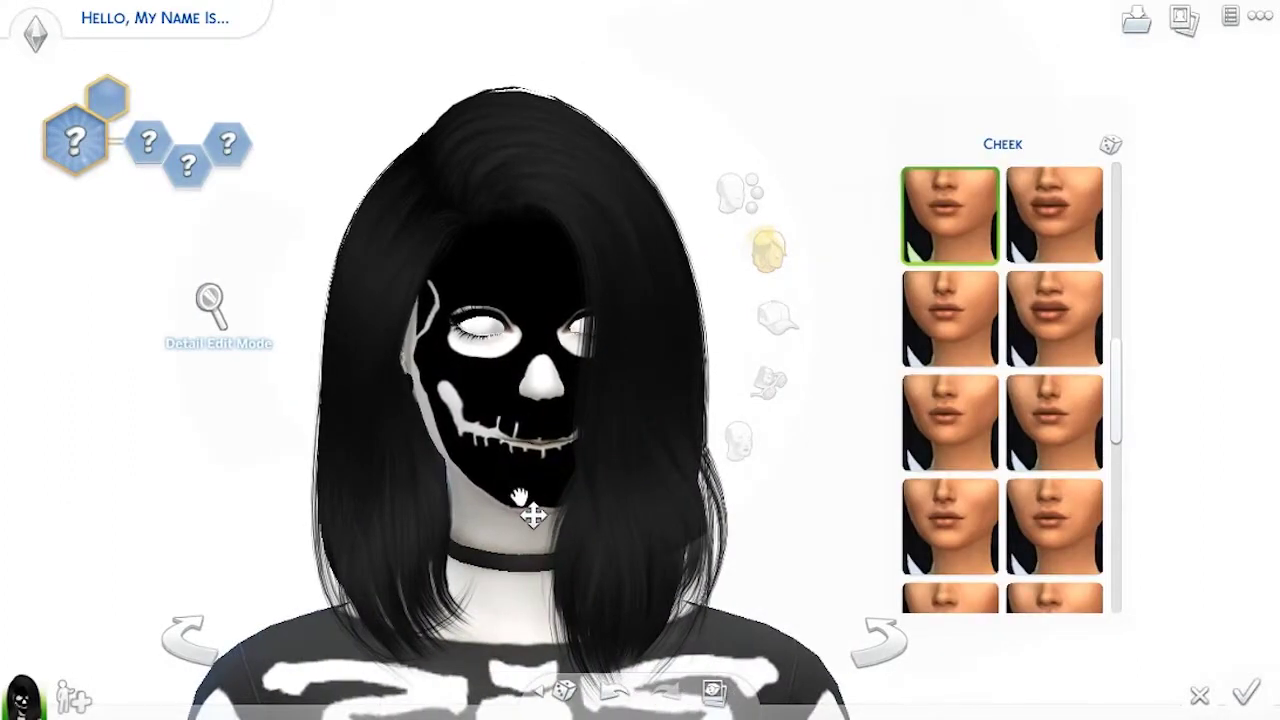
{"action": "left_click", "coordinate": [521, 500]}
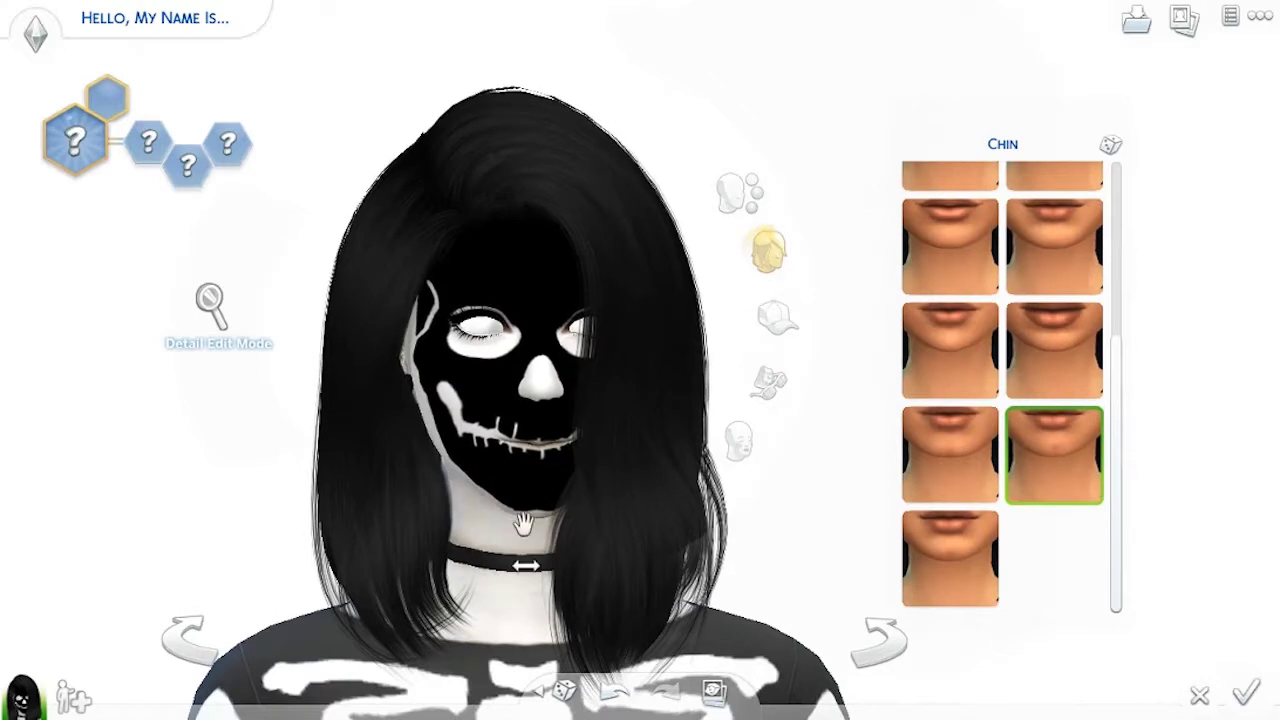
{"action": "scroll", "coordinate": [524, 525], "scroll_direction": "down", "scroll_amount": 5}
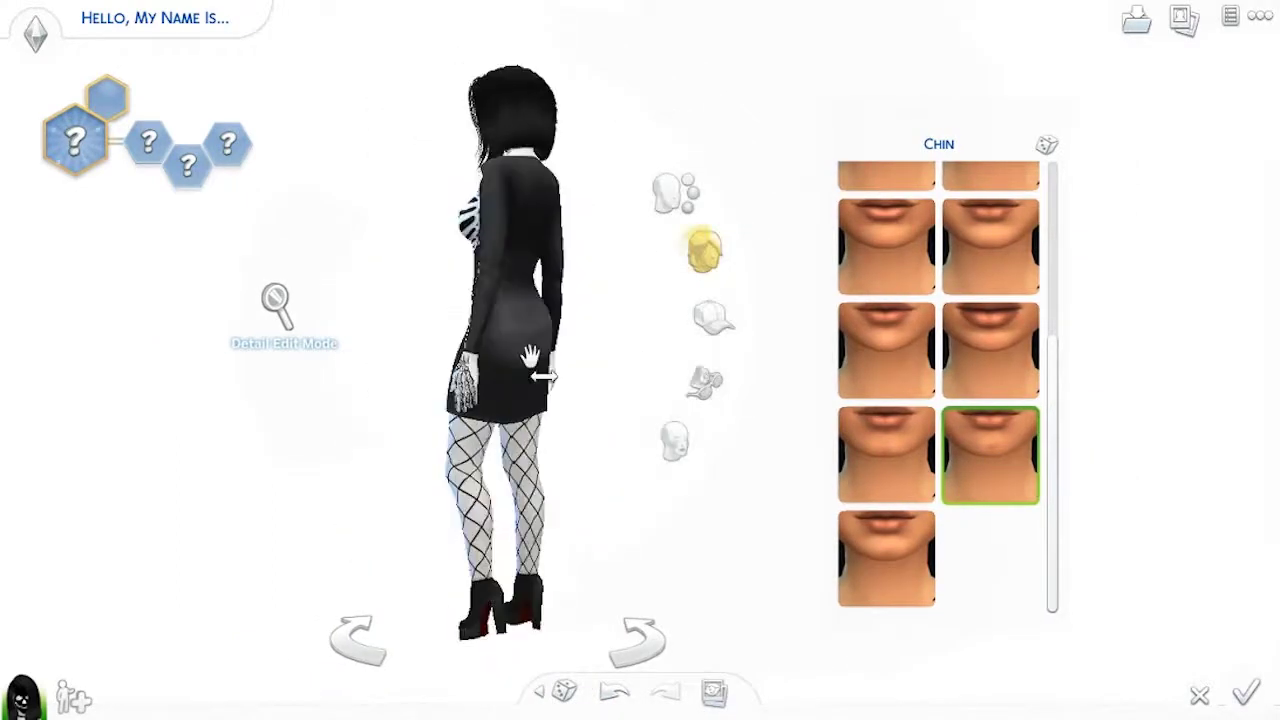
{"action": "left_click_drag", "start_coordinate": [663, 35], "coordinate": [663, 36]}
{"action": "scroll", "coordinate": [663, 36], "scroll_direction": "up", "scroll_amount": 5}
Choose the Love aspiration that has the hand icon for the Sim.
{"action": "left_click", "coordinate": [82, 148]}
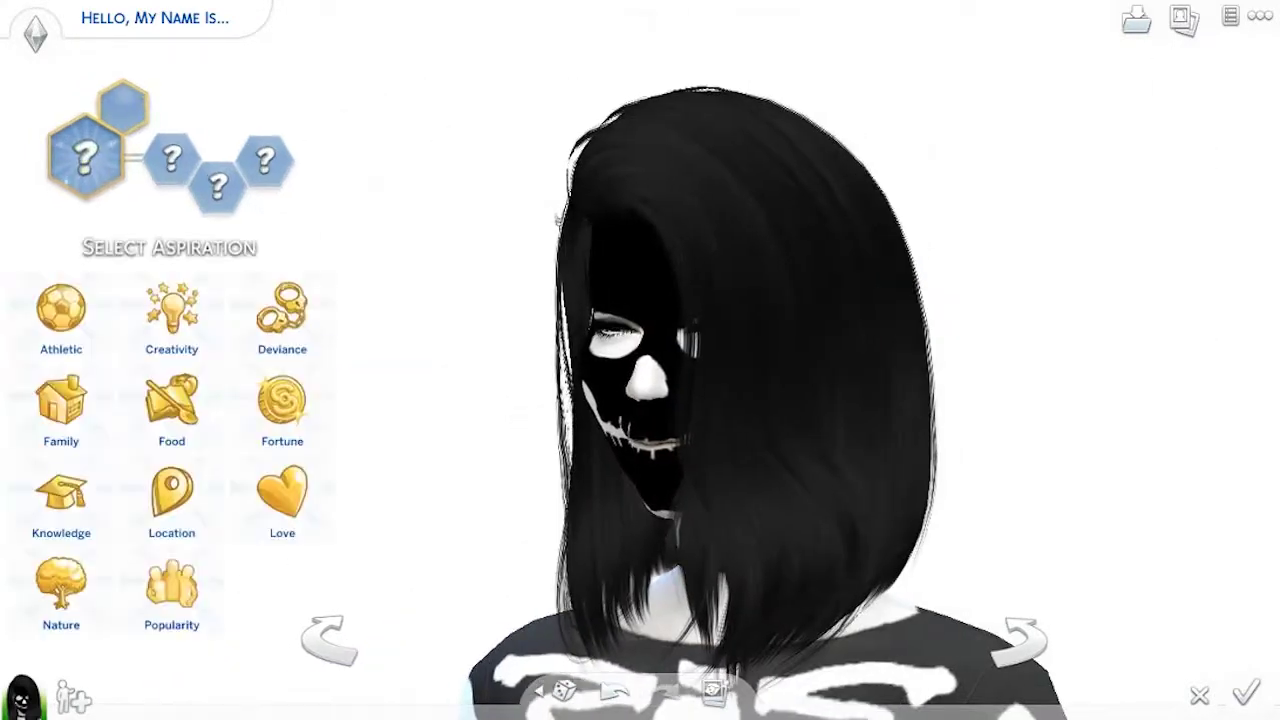
{"action": "left_click_drag", "start_coordinate": [1138, 70], "coordinate": [1138, 70]}
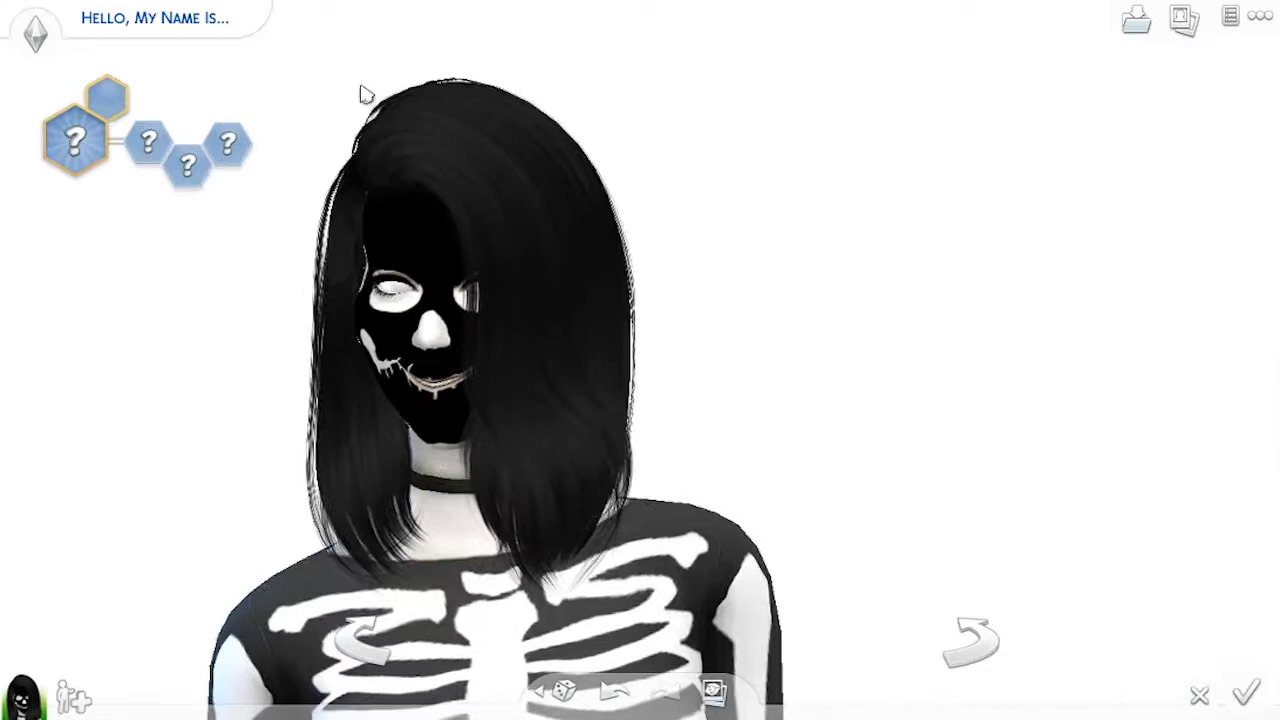
{"action": "left_click", "coordinate": [104, 150]}
{"action": "left_click", "coordinate": [284, 492]}
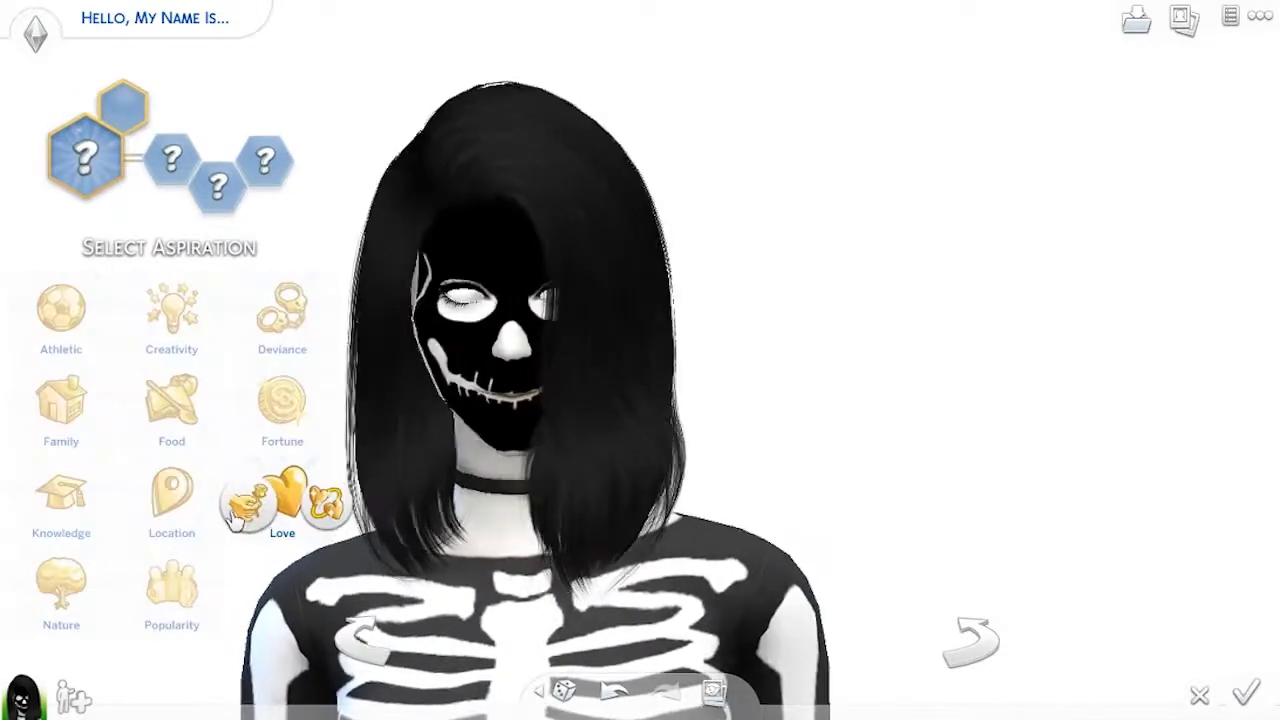
{"action": "left_click", "coordinate": [243, 507]}
Assign three traits: Gloomy, the lifestyle trait with the set-square icon, and Noncommittal.
{"action": "left_click", "coordinate": [175, 162]}
{"action": "left_click", "coordinate": [185, 440]}
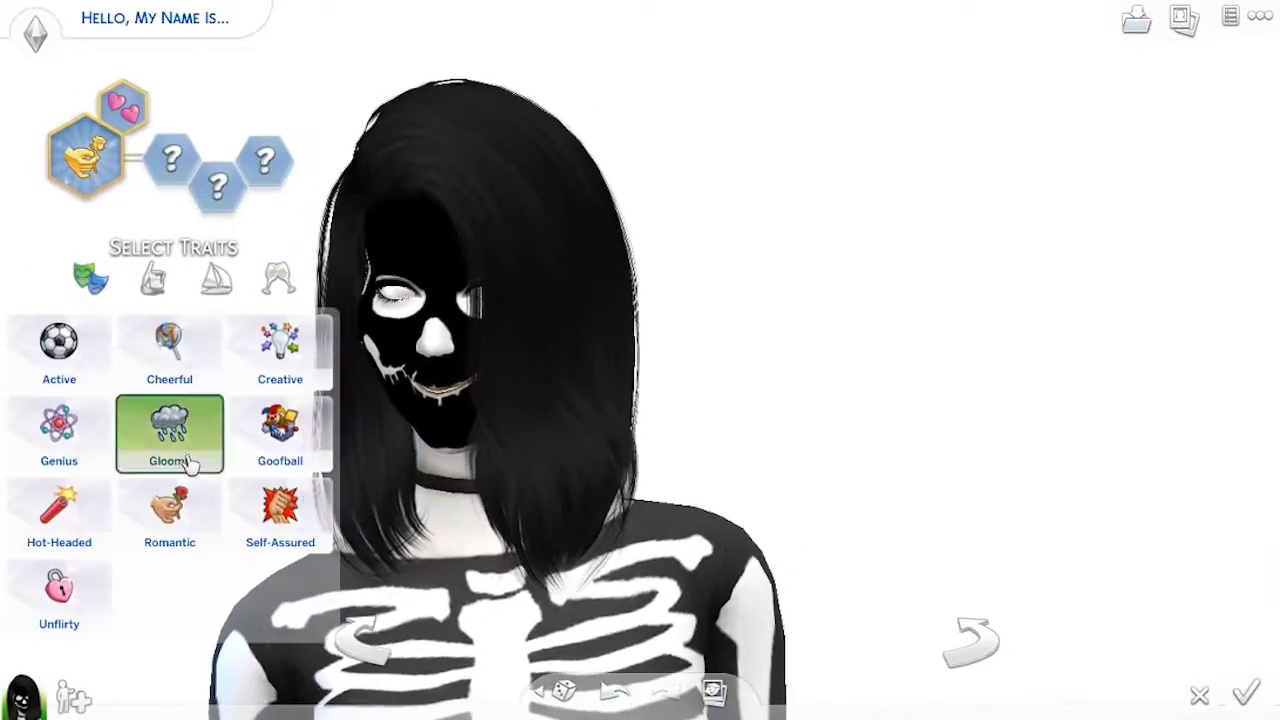
{"action": "left_click", "coordinate": [150, 280]}
{"action": "left_click", "coordinate": [280, 430]}
{"action": "left_click", "coordinate": [278, 280]}
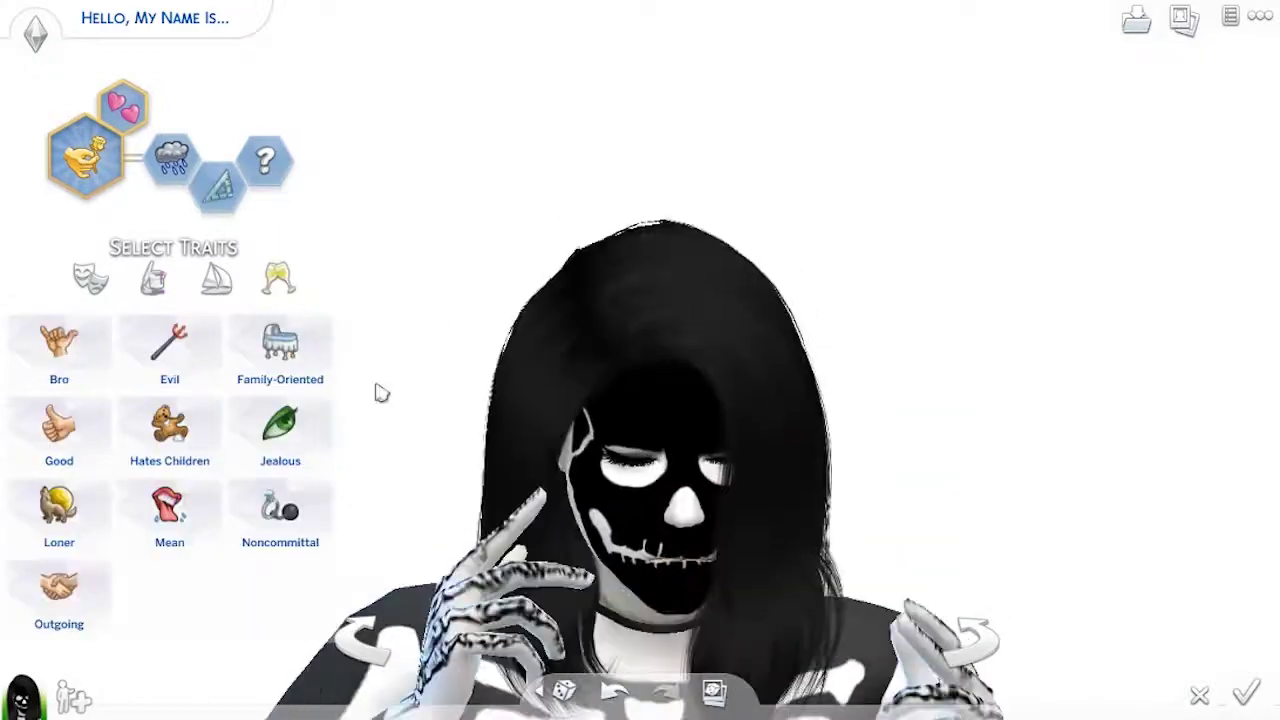
{"action": "left_click", "coordinate": [327, 237]}
{"action": "left_click", "coordinate": [228, 144]}
{"action": "left_click", "coordinate": [300, 490]}
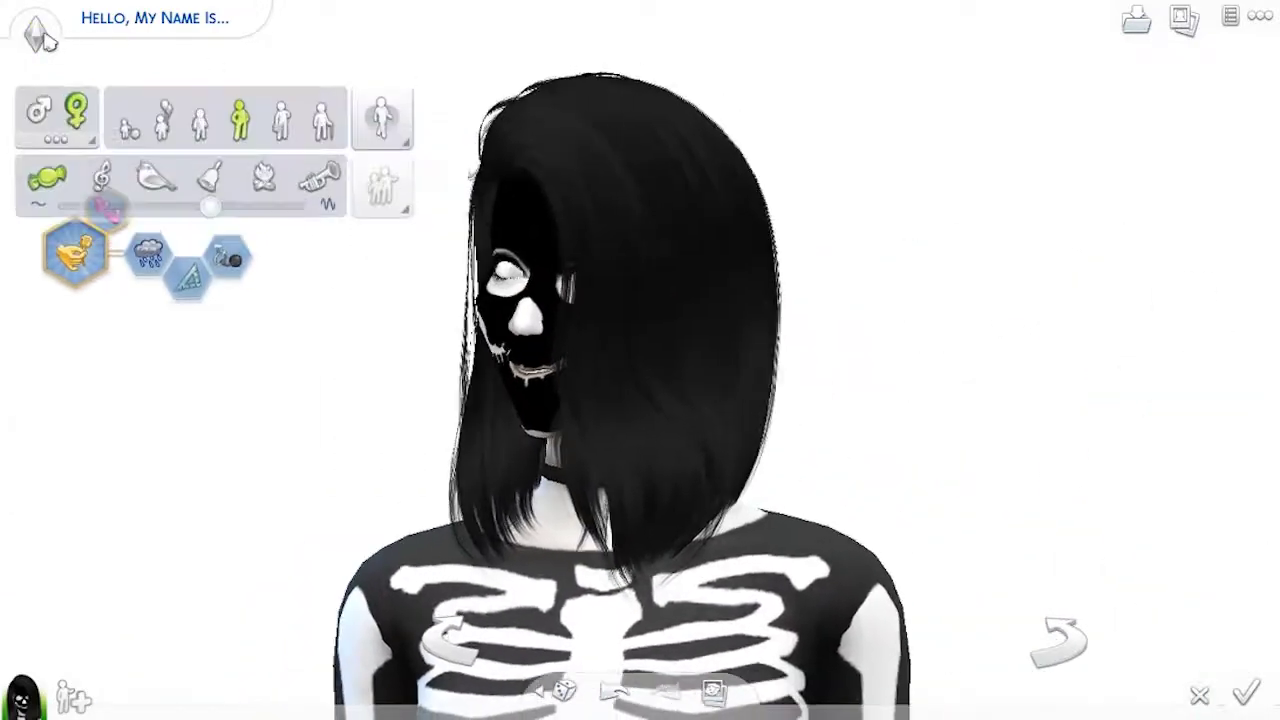
Enter the Sim's first and last name and close the personal details.
{"action": "left_click", "coordinate": [173, 18]}
{"action": "type", "text": "Kelly"}
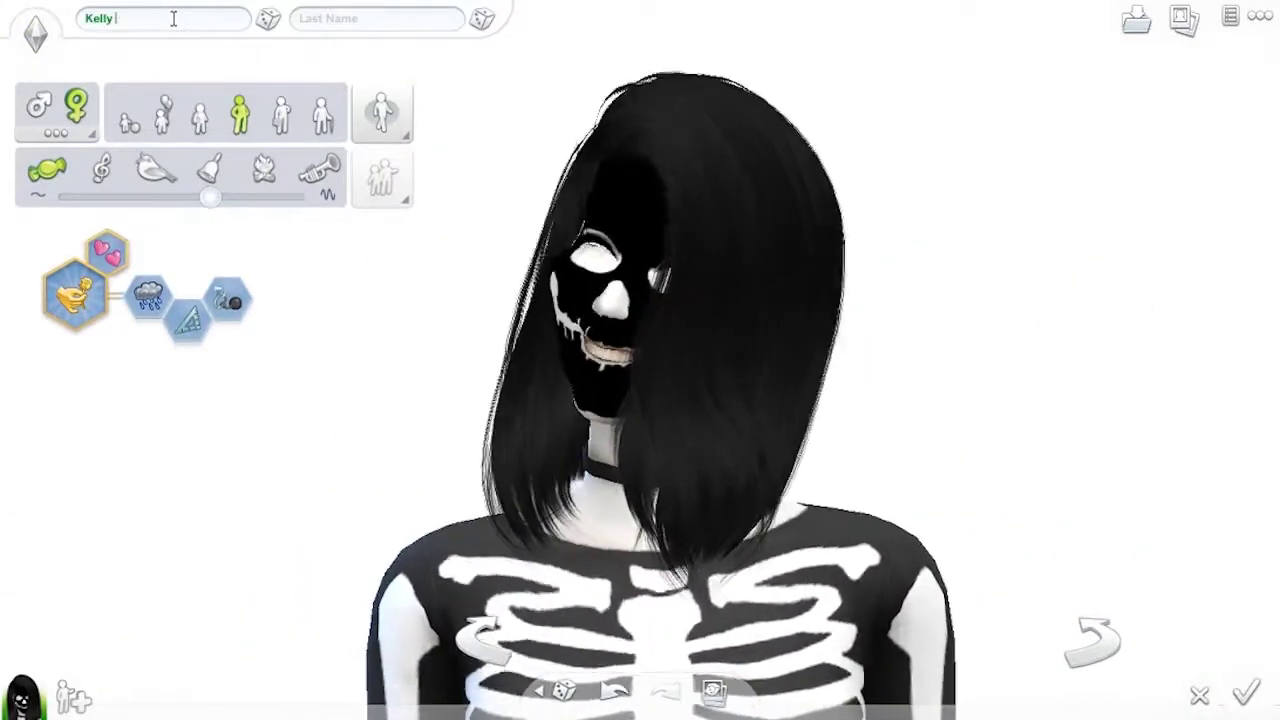
{"action": "left_click", "coordinate": [353, 14]}
{"action": "type", "text": "Ten"}
{"action": "left_click", "coordinate": [294, 409]}
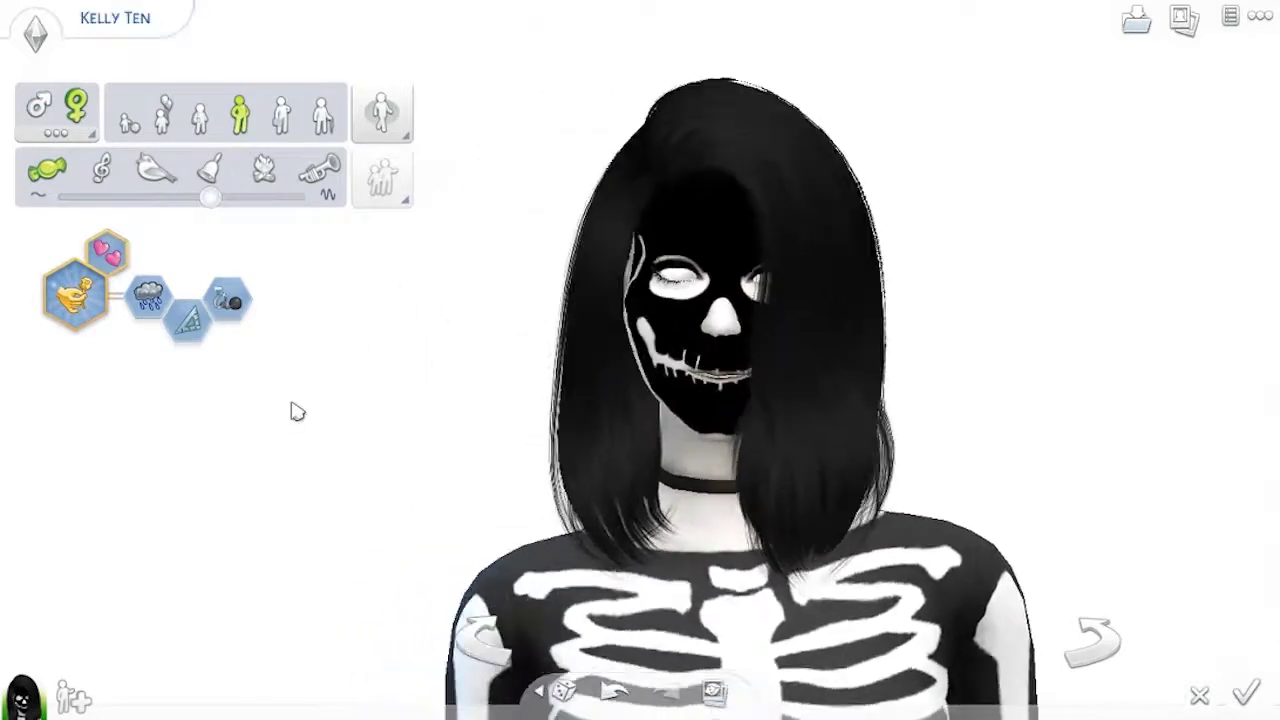
{"action": "left_click", "coordinate": [36, 35]}
Review the finished Sim's hair, face and full outfit from several angles, both close up and at full length.
{"action": "left_click_drag", "start_coordinate": [987, 388], "coordinate": [987, 388]}
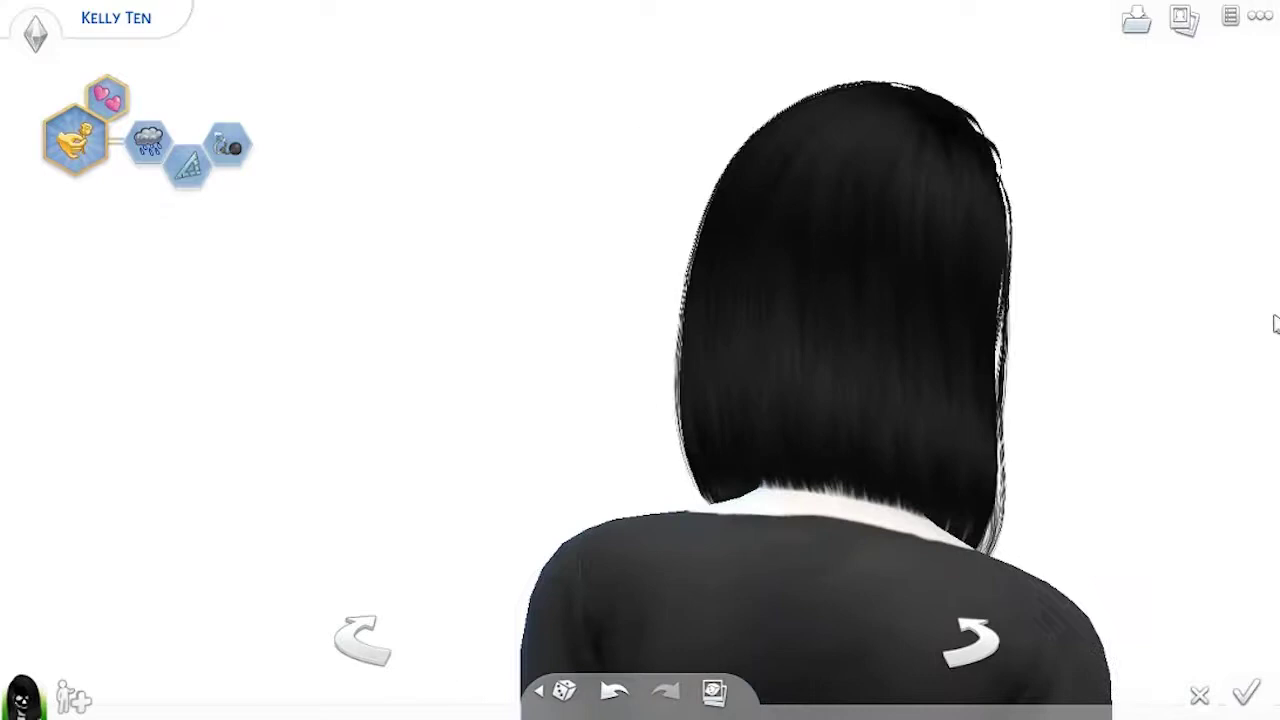
{"action": "left_click_drag", "start_coordinate": [1275, 371], "coordinate": [1273, 371]}
{"action": "left_click_drag", "start_coordinate": [829, 43], "coordinate": [828, 36]}
{"action": "scroll", "coordinate": [829, 43], "scroll_direction": "down", "scroll_amount": 5}
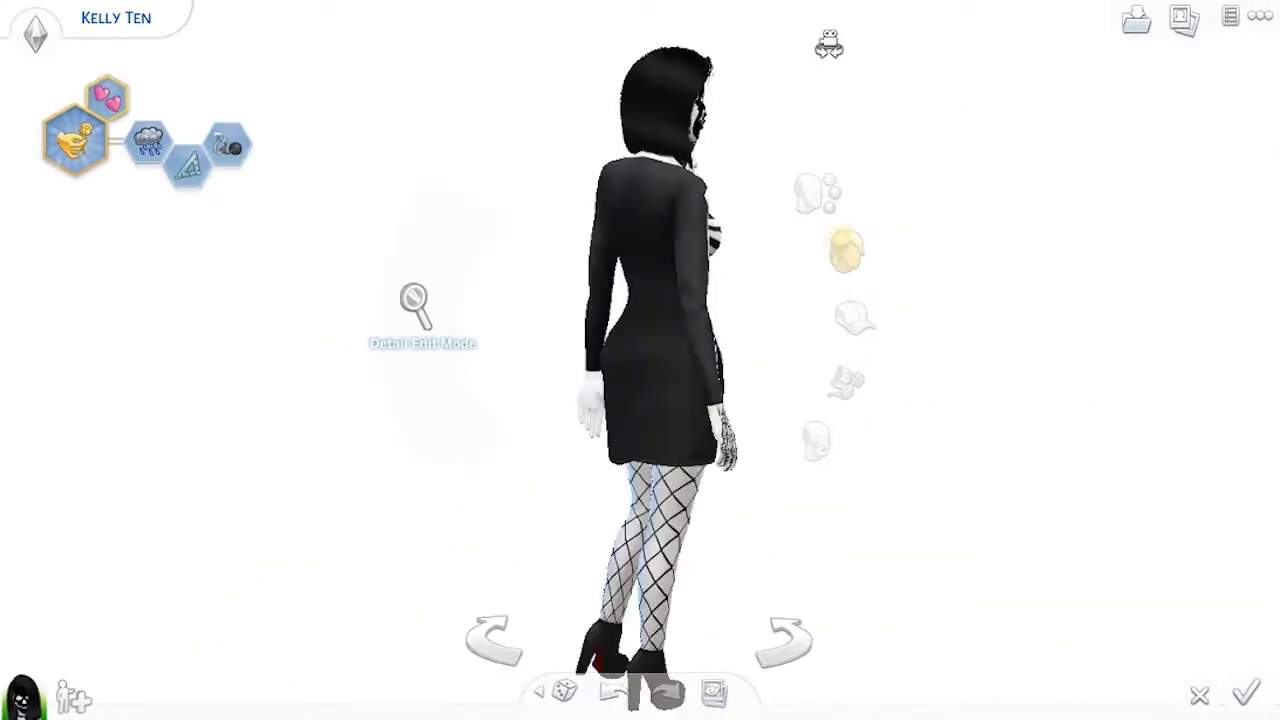
{"action": "scroll", "coordinate": [829, 43], "scroll_direction": "up", "scroll_amount": 5}
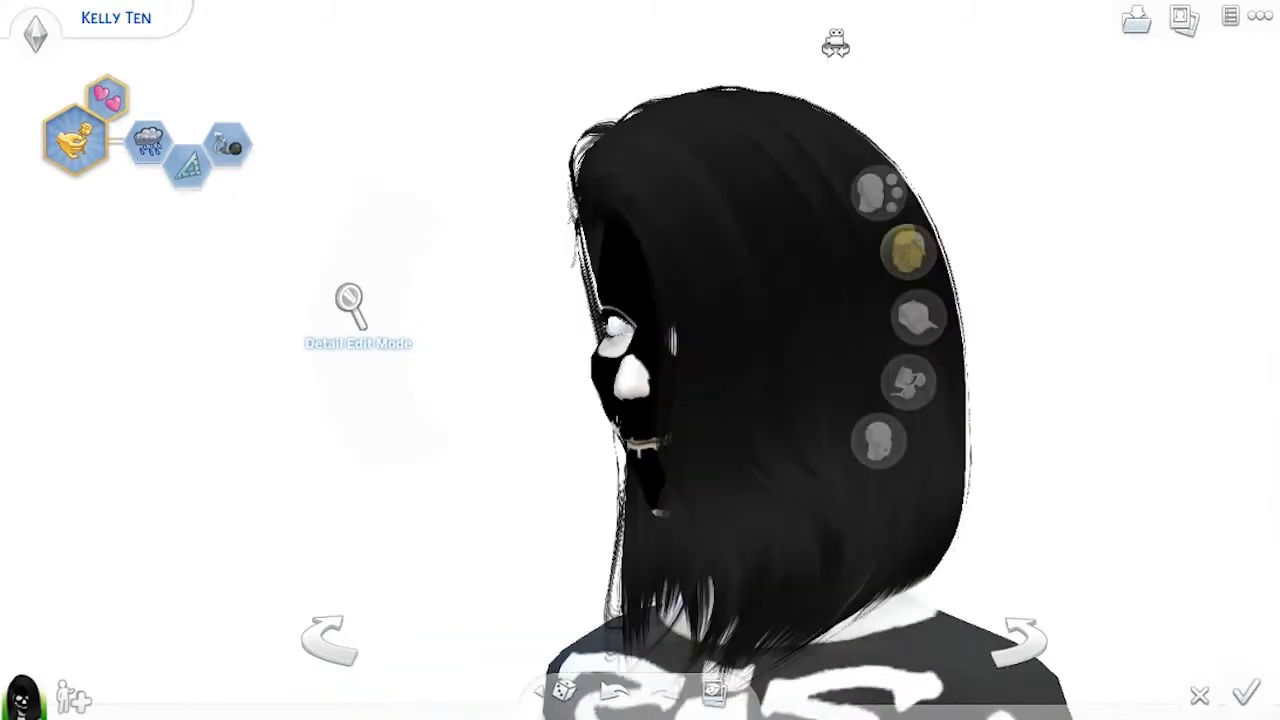
{"action": "scroll", "coordinate": [828, 36], "scroll_direction": "down", "scroll_amount": 5}
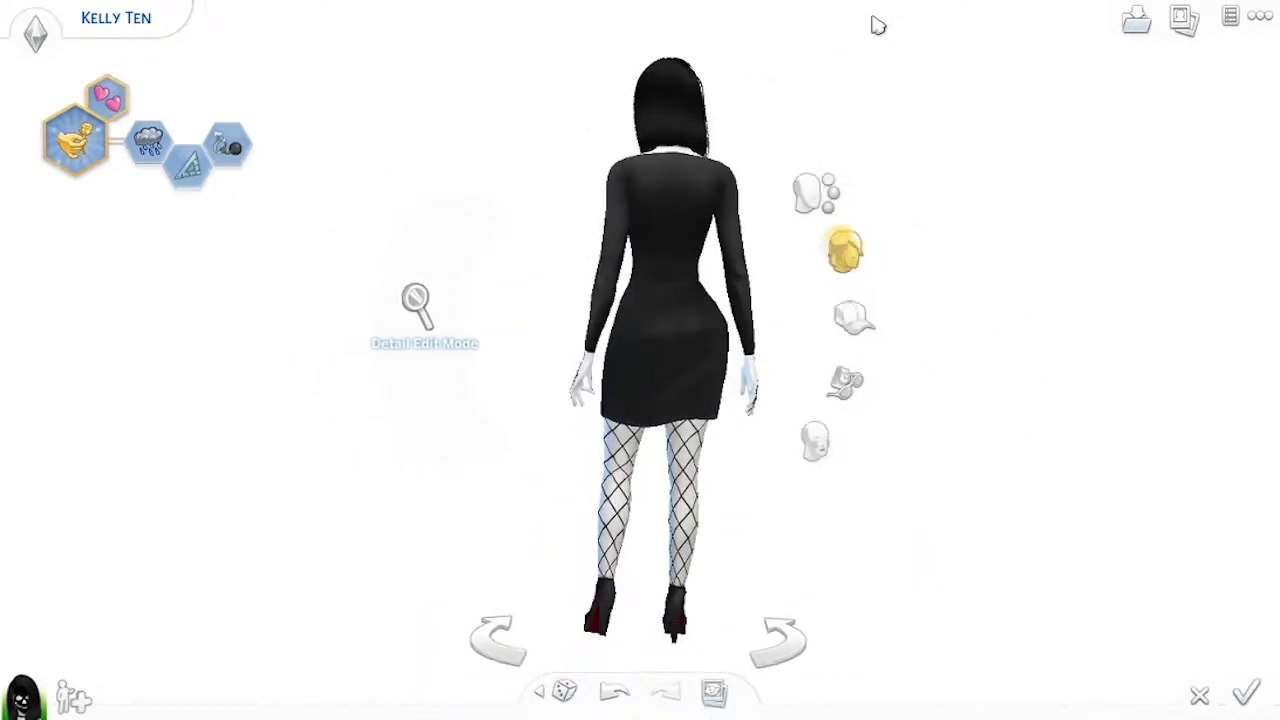